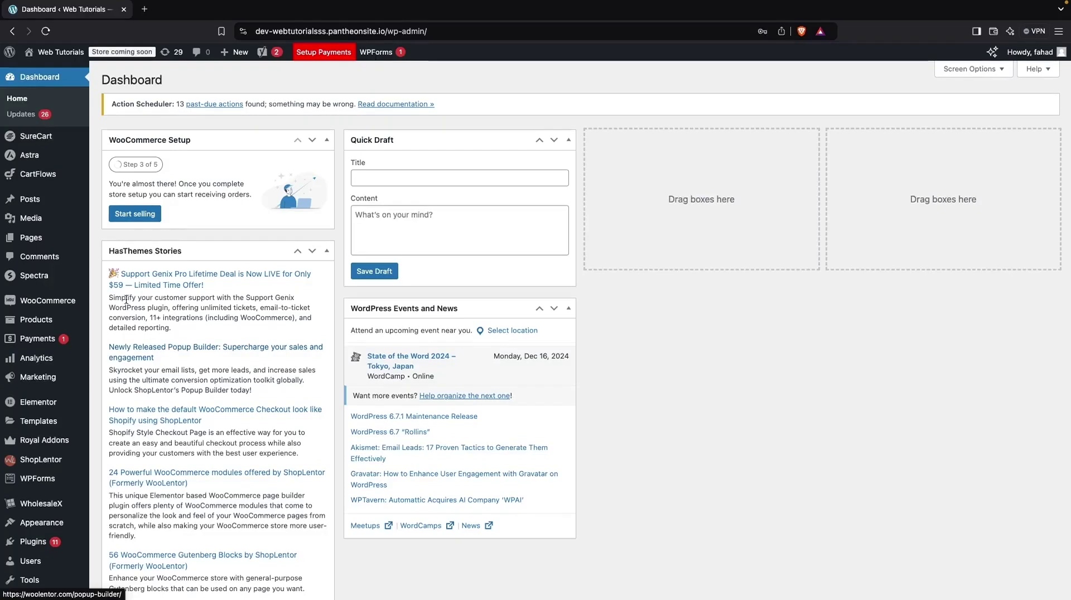
Start a new page titled 'Homepage' and check its Block and Page settings.
mouse_move(78, 241)
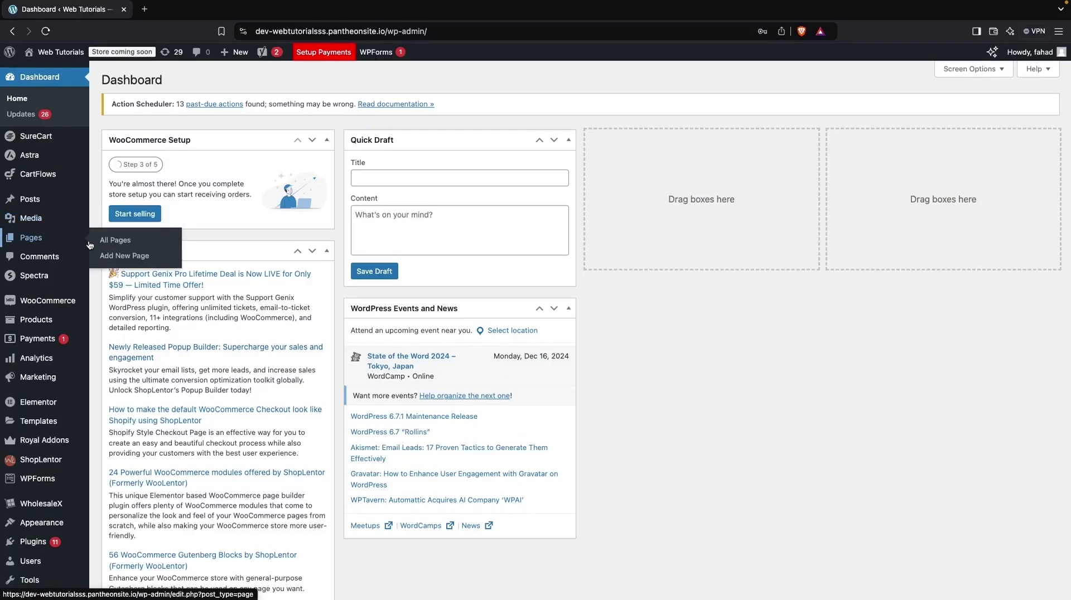
click(128, 258)
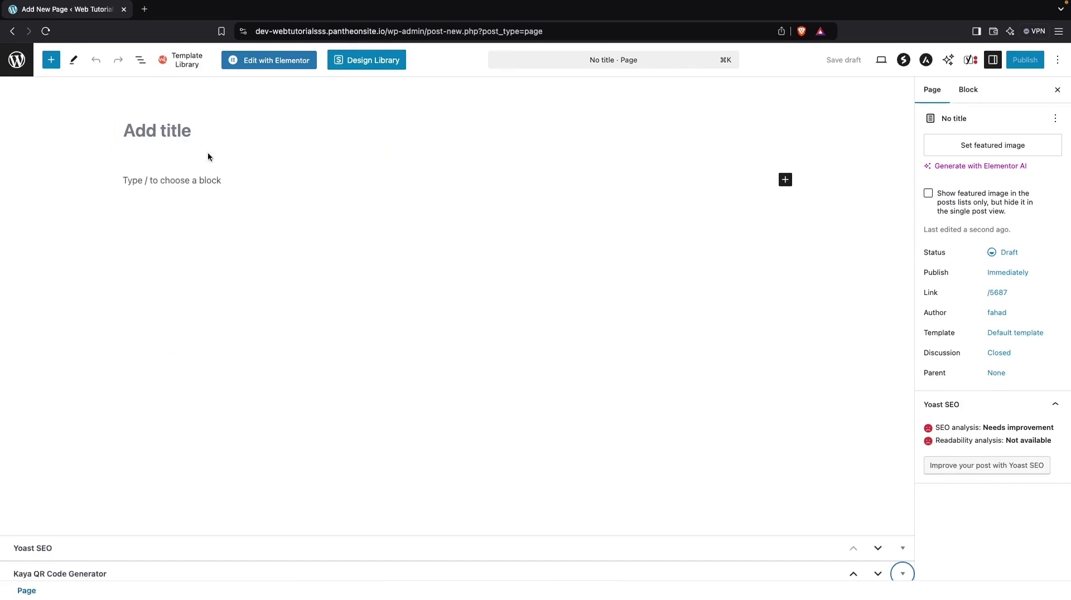
click(212, 125)
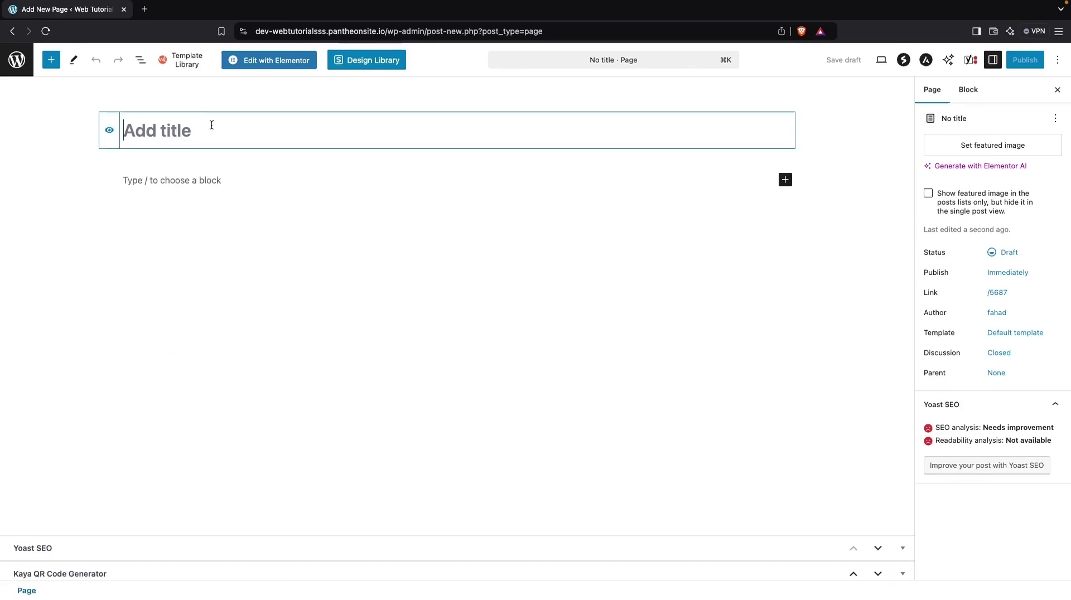
text(Homepage)
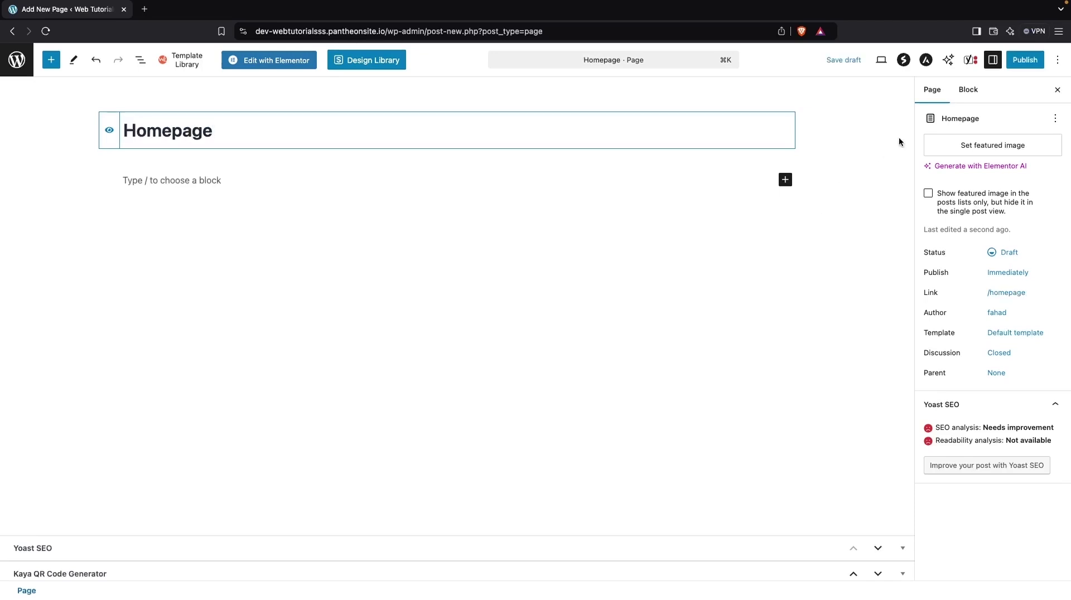
click(976, 98)
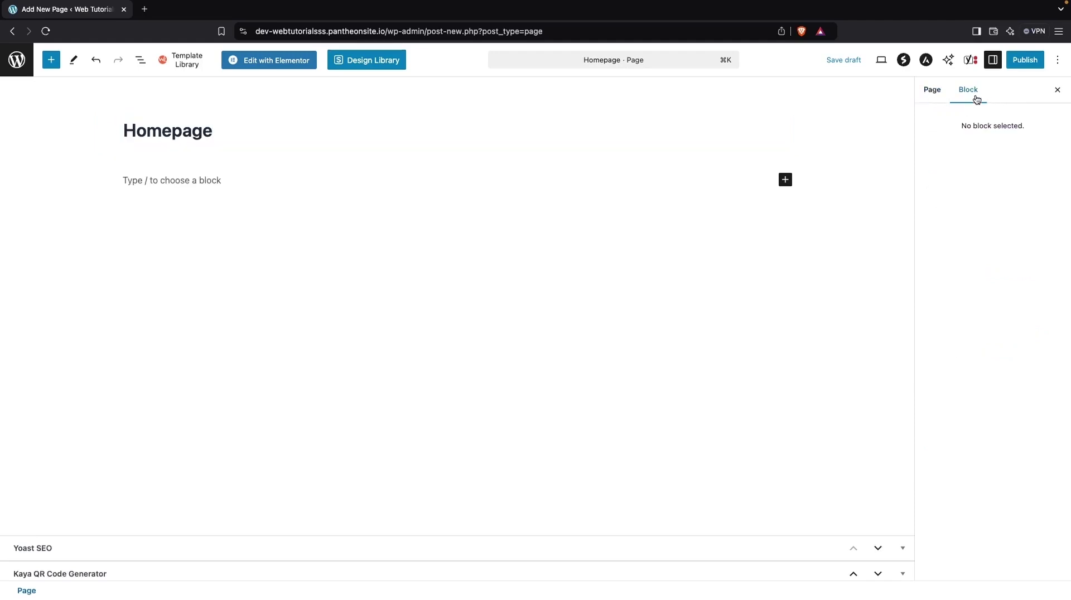
click(932, 95)
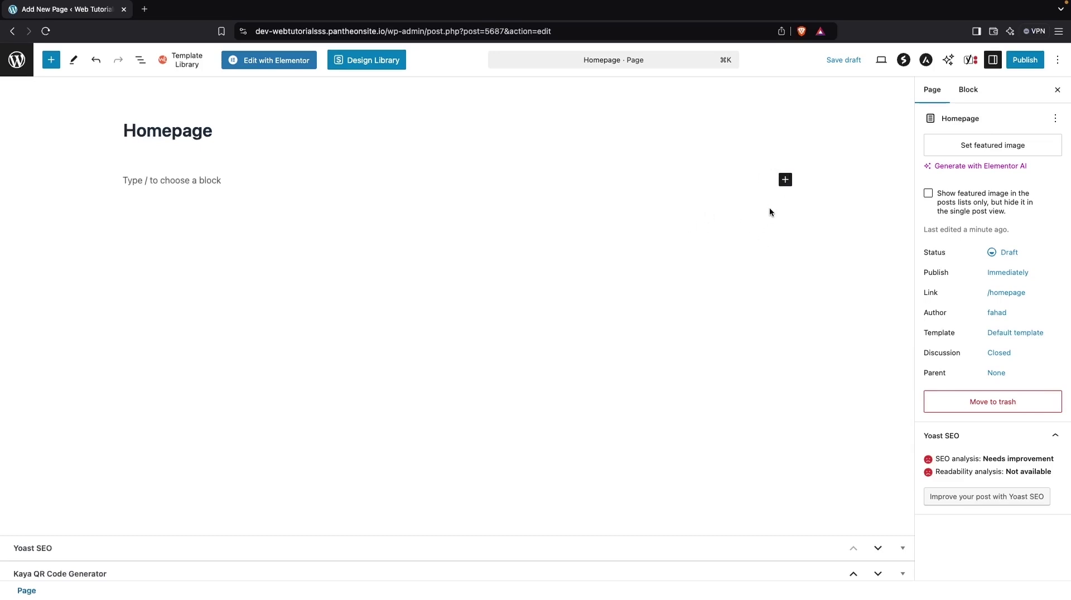
Search the block library for 'image' and insert an Image block below the title.
click(49, 61)
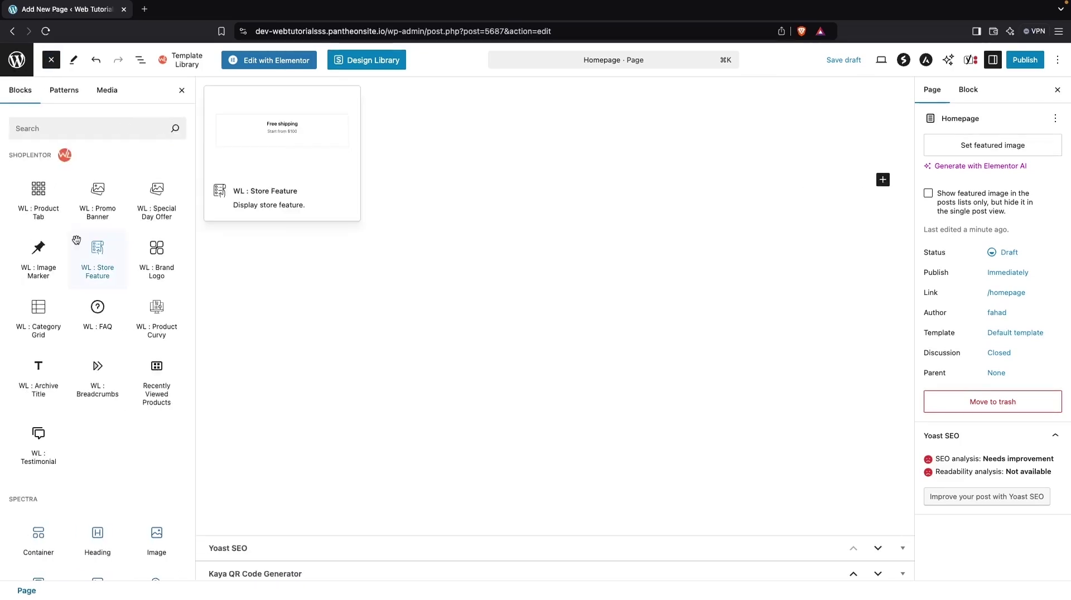
scroll(82, 417, down, 2)
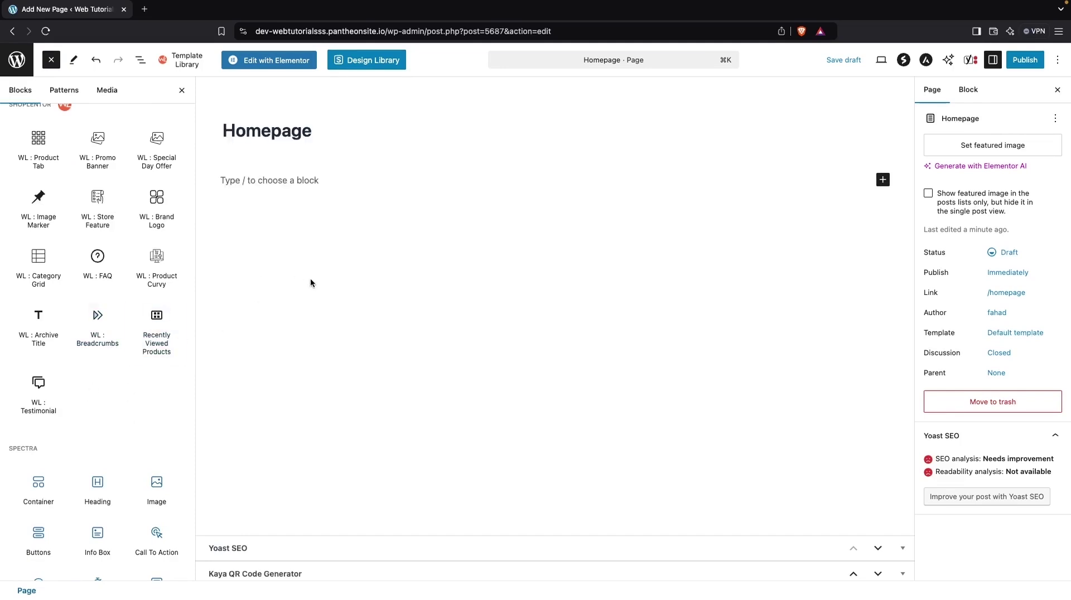
scroll(97, 212, up, 2)
click(83, 135)
text(image)
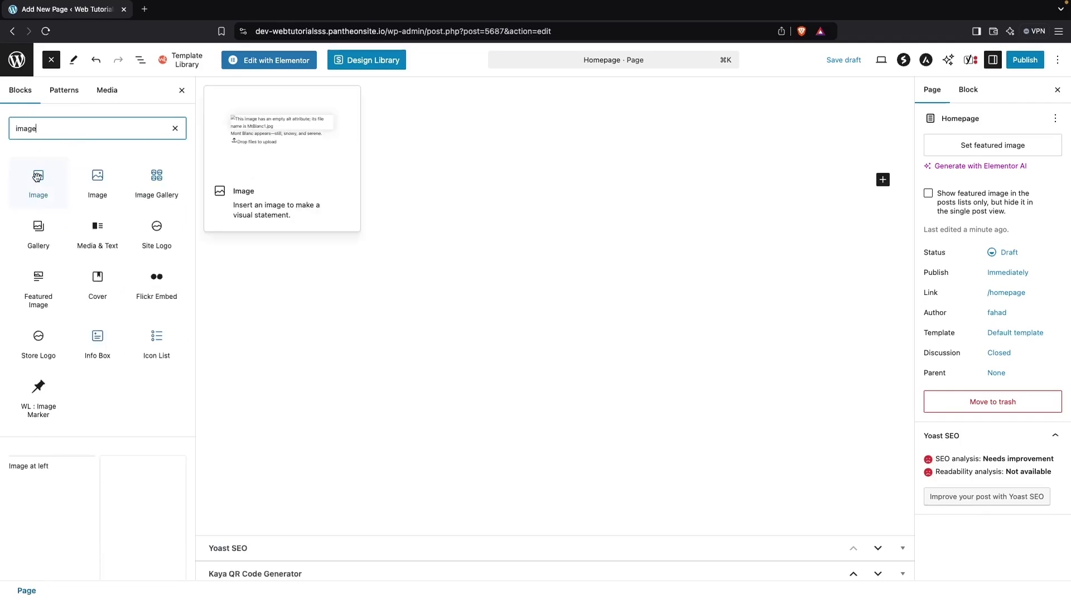
click(36, 176)
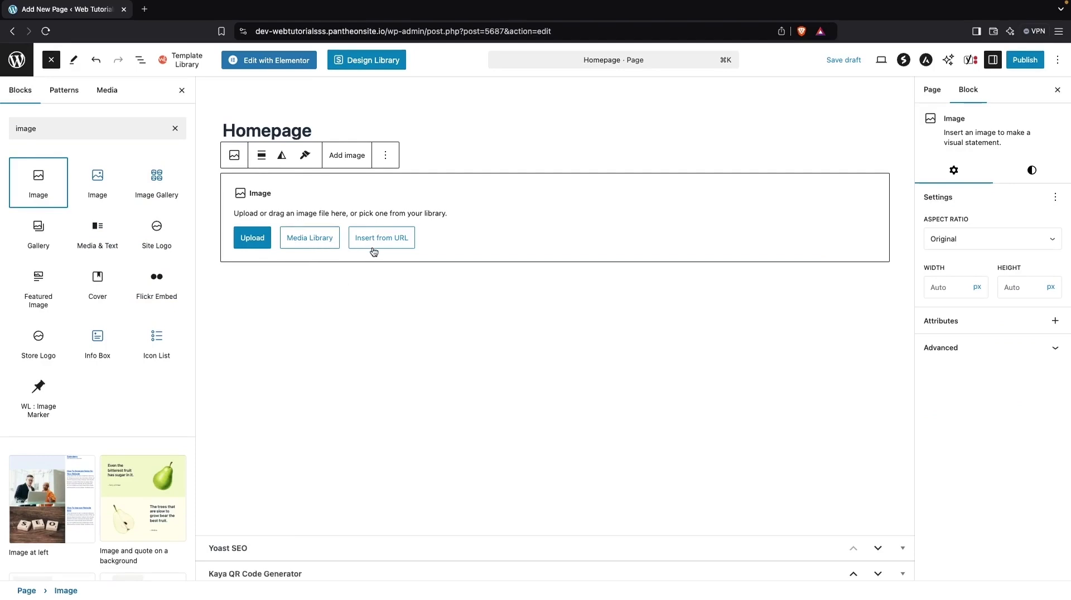
Fill the Image block with the office desk photo from the media library.
click(316, 240)
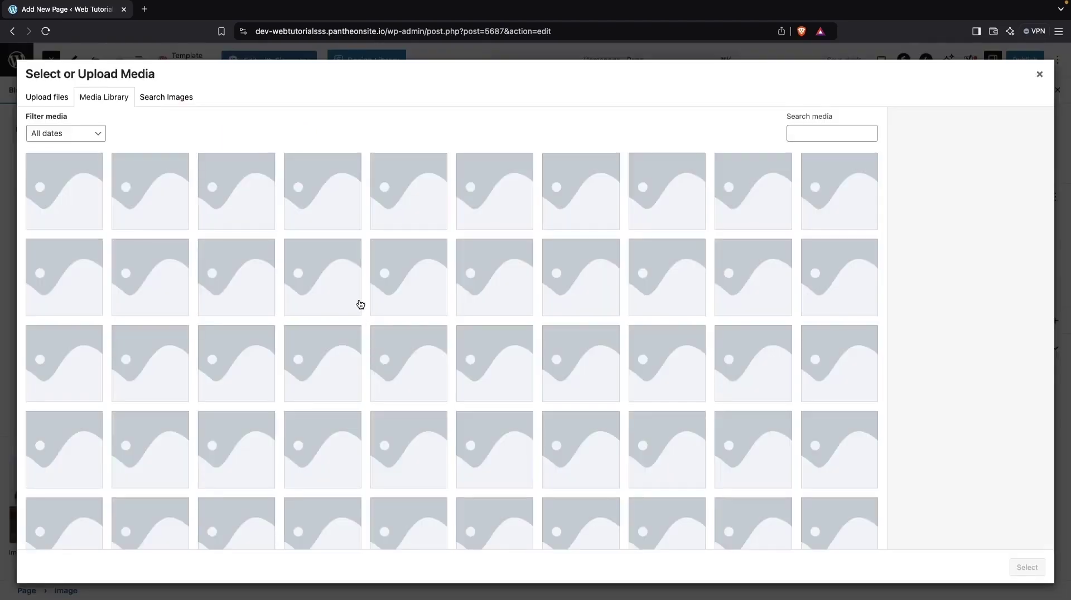
scroll(359, 304, down, 5)
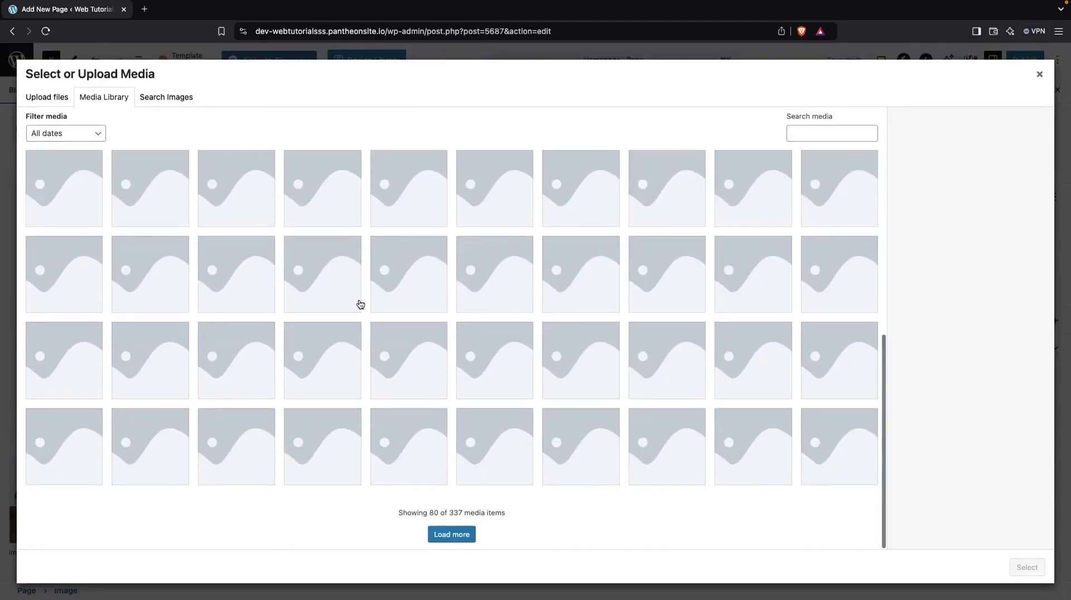
click(460, 542)
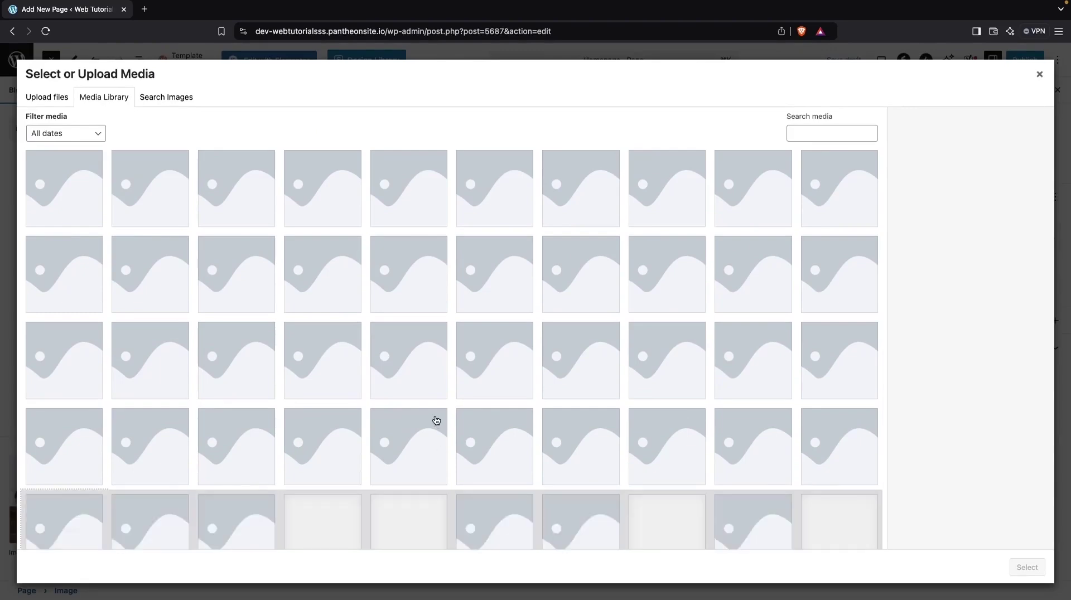
scroll(433, 423, down, 10)
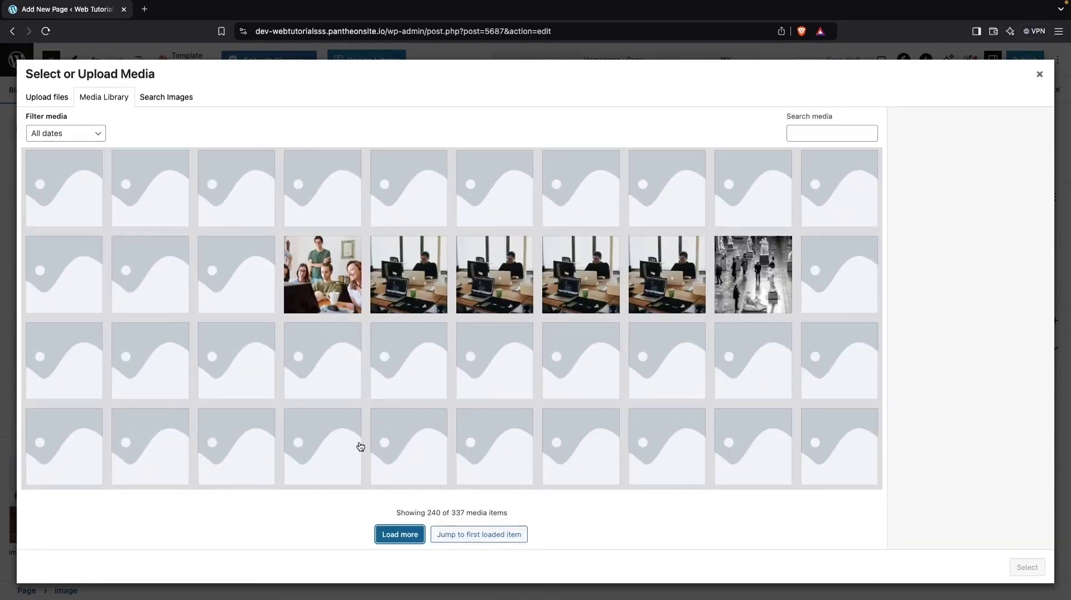
click(411, 283)
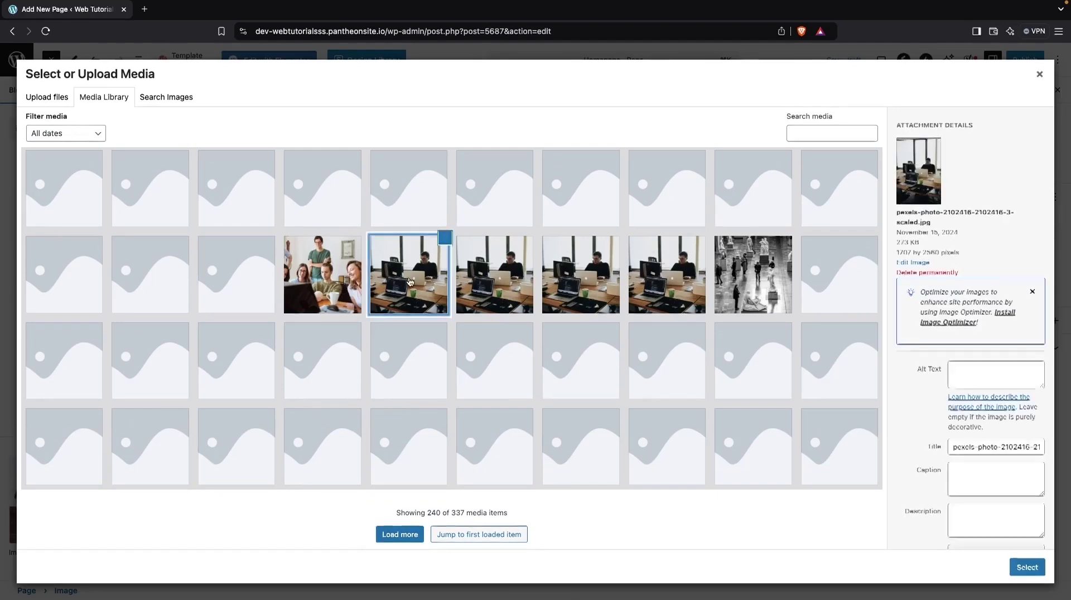
click(1027, 568)
Set the image alignment to Full width.
click(262, 155)
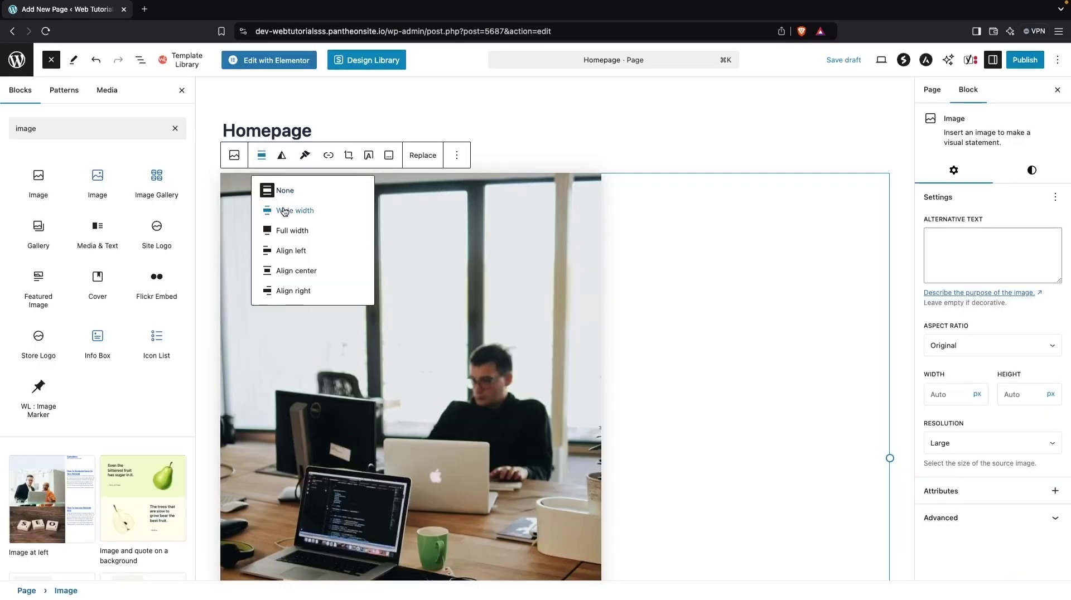
click(302, 234)
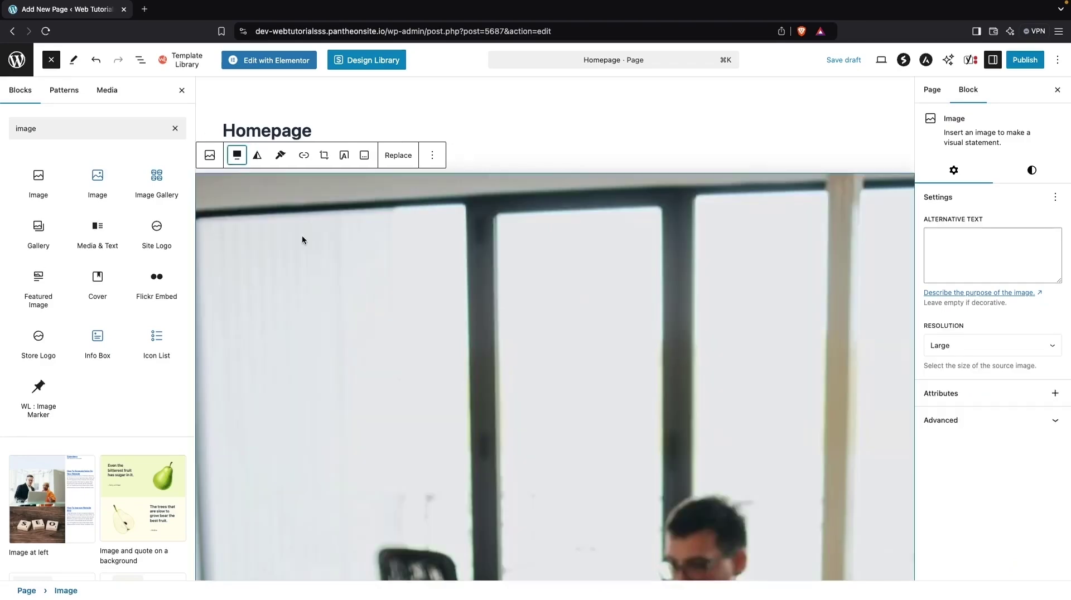
scroll(346, 292, down, 8)
scroll(346, 292, up, 7)
scroll(346, 293, up, 1)
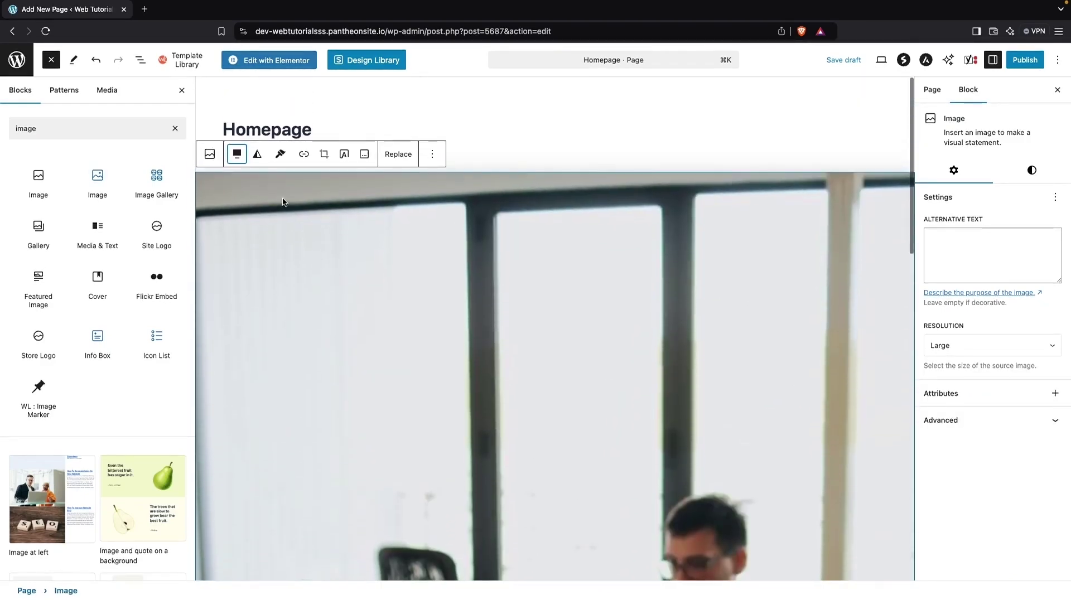
click(237, 154)
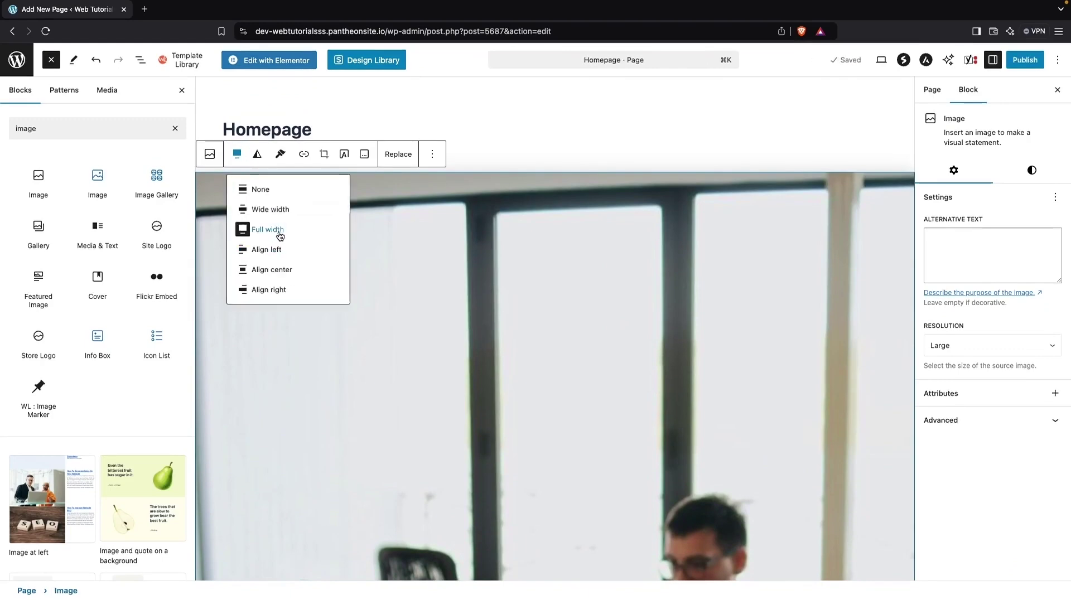
click(275, 235)
scroll(307, 293, down, 5)
scroll(307, 293, down, 4)
scroll(307, 293, up, 10)
scroll(307, 293, up, 5)
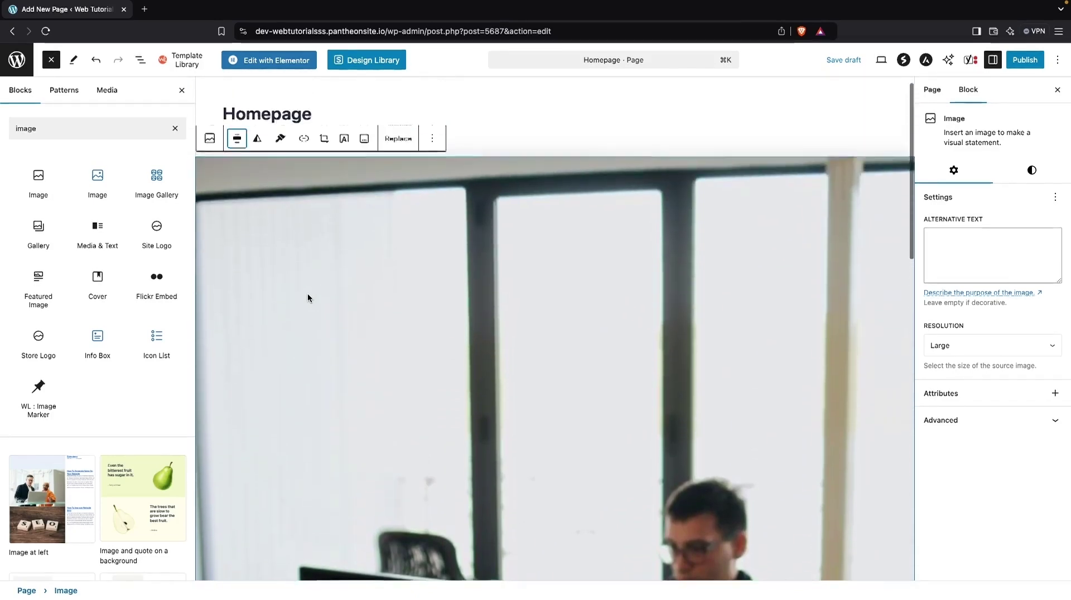
Replace the desk photo with the black-and-white museum statue image from the media library.
click(398, 155)
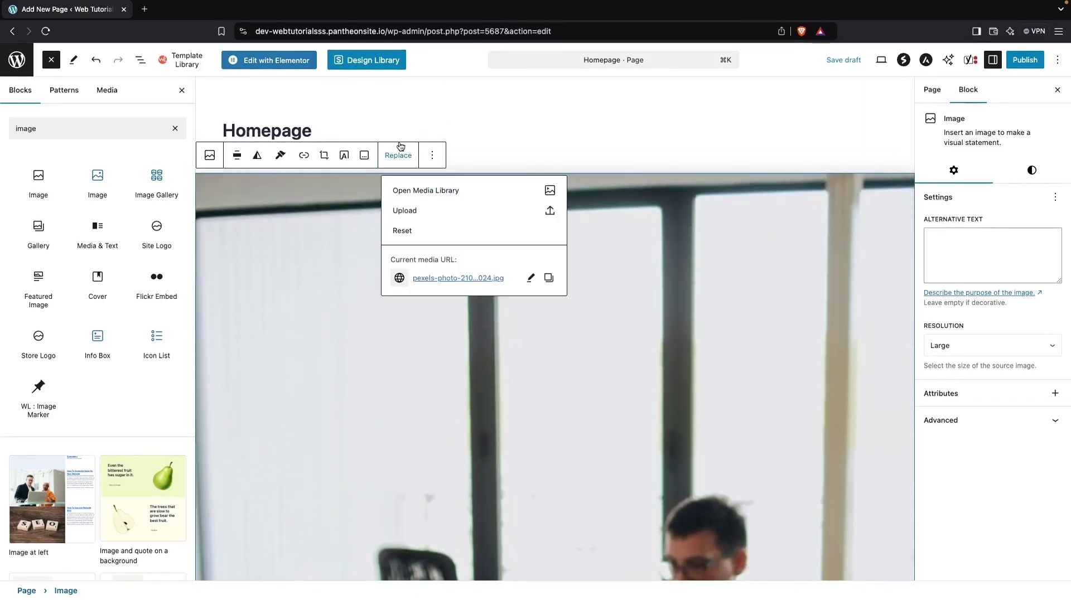
click(407, 191)
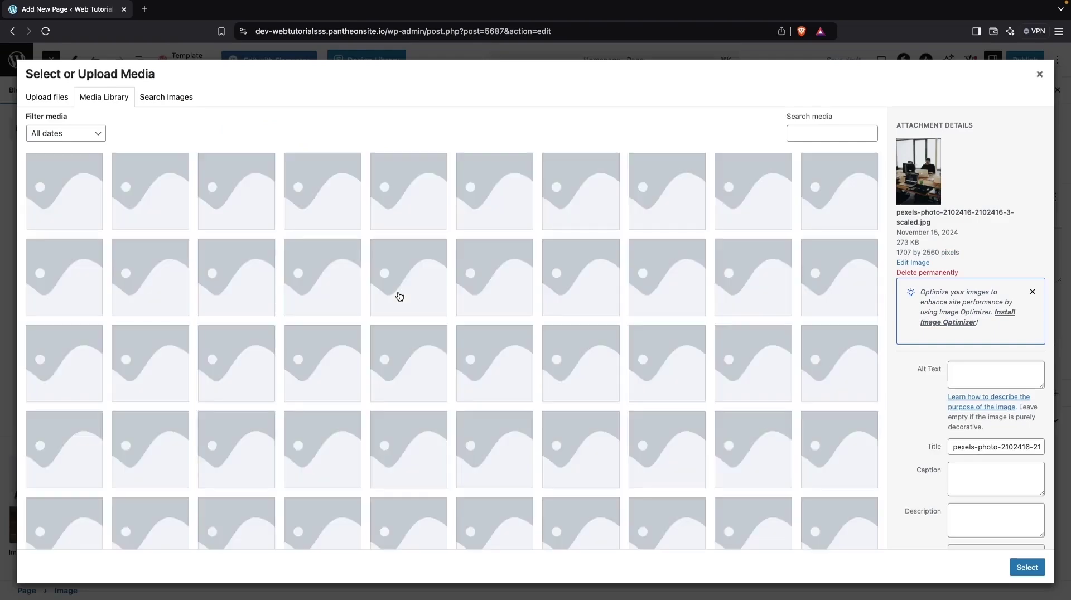
scroll(399, 296, down, 5)
click(441, 534)
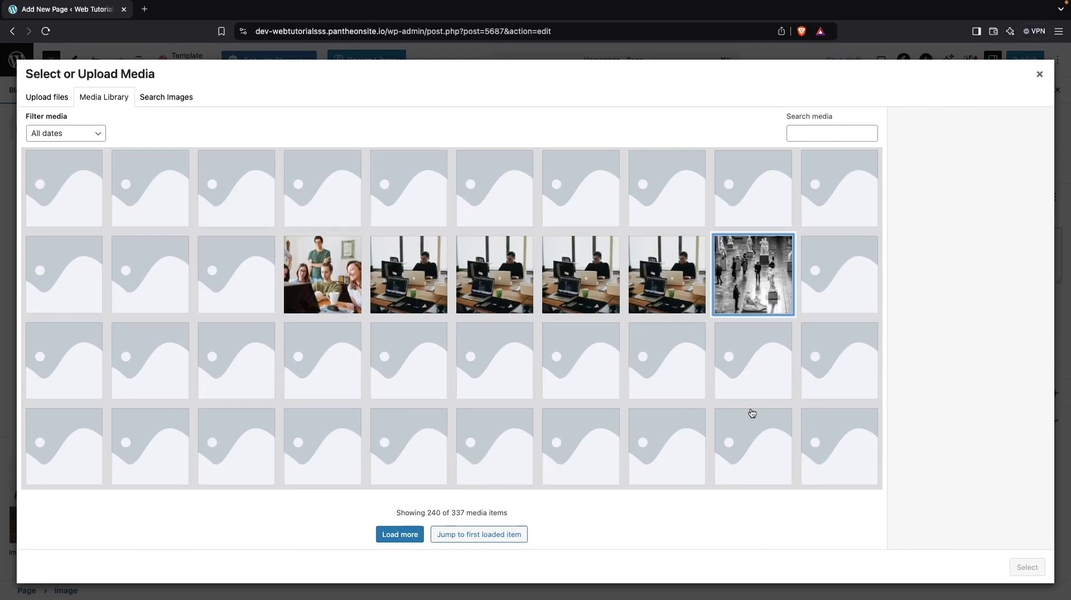
click(734, 288)
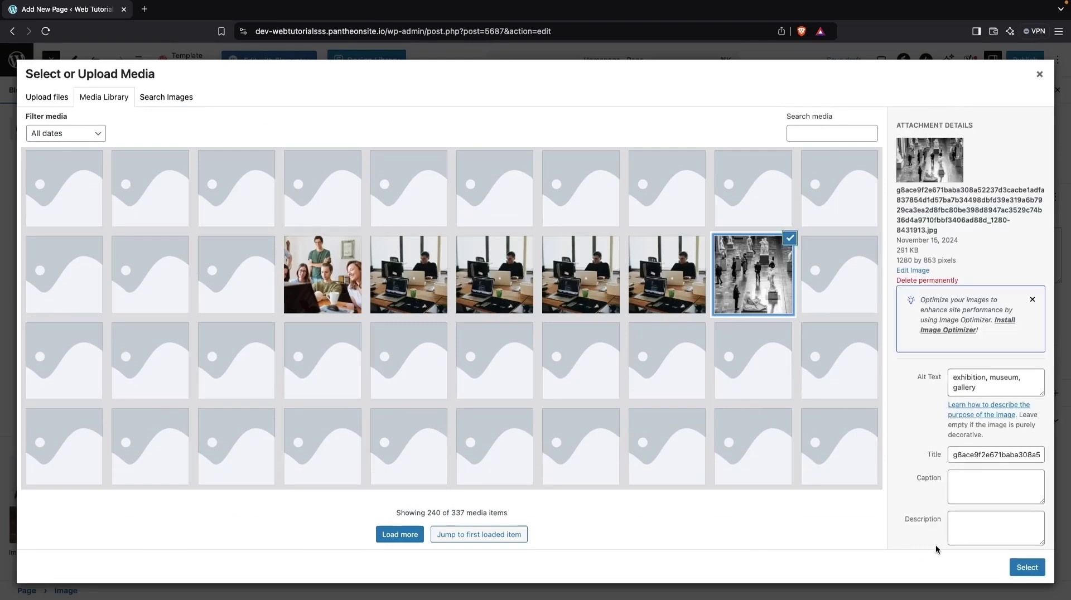
click(1021, 567)
scroll(714, 399, down, 1)
scroll(714, 398, up, 1)
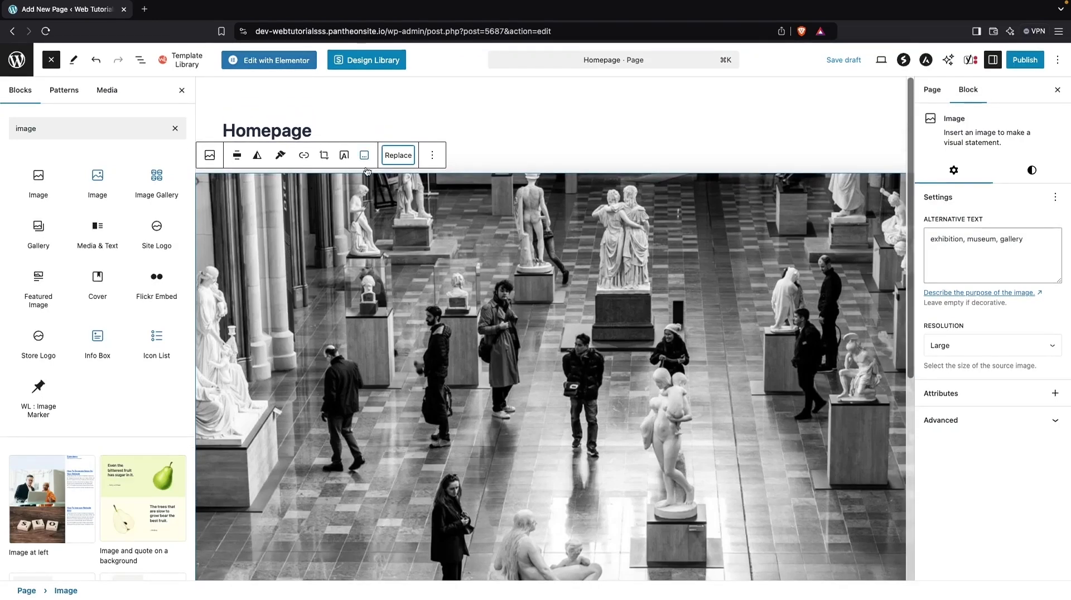
click(237, 155)
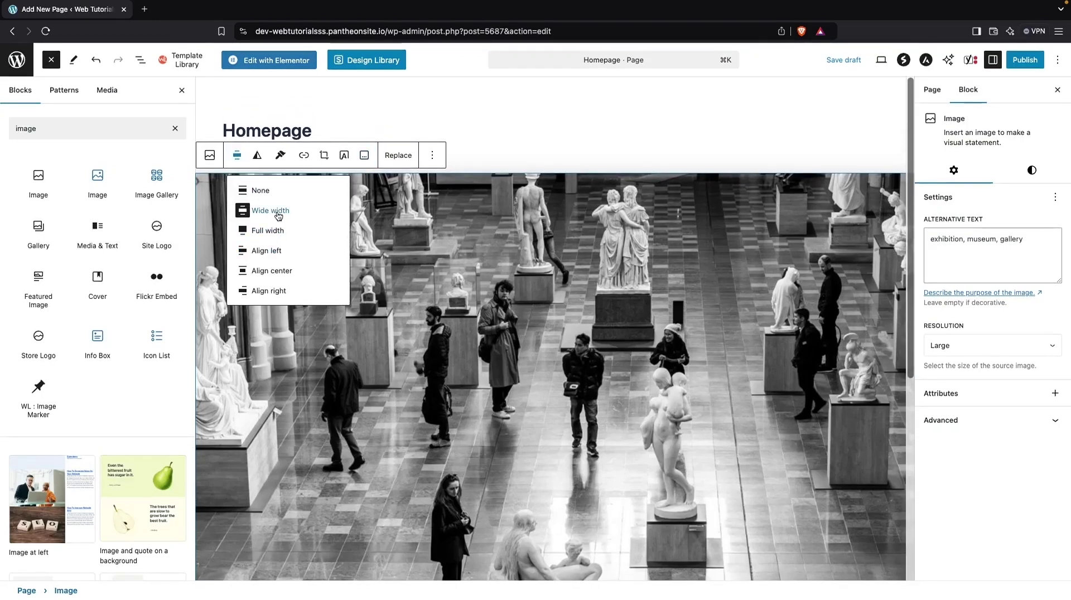
Convert the image to a Cover with 'Hi There' text, then show its dimension and border options.
click(349, 162)
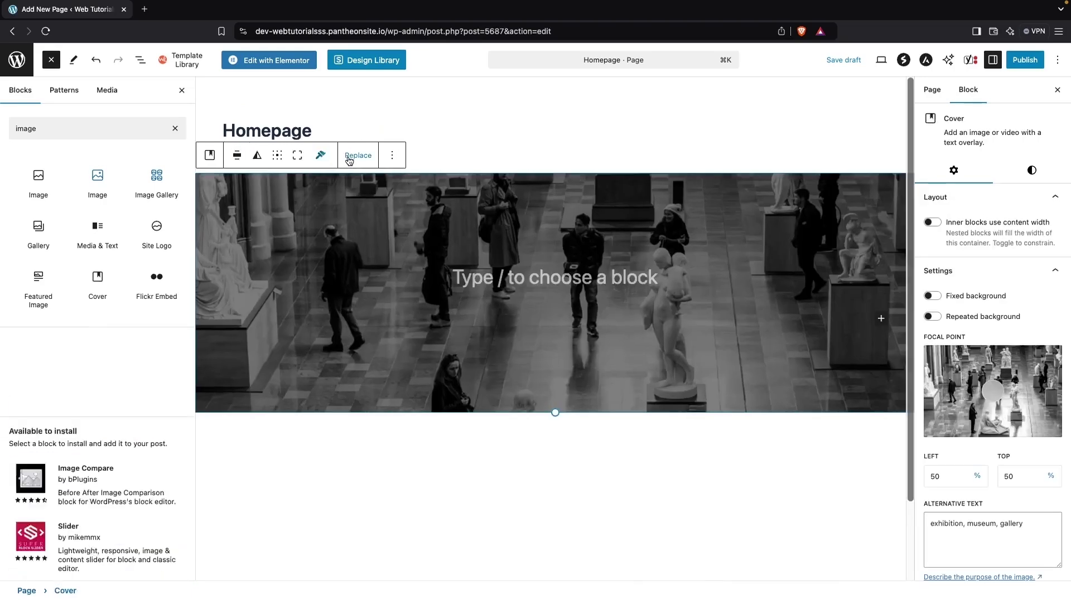
click(524, 280)
text(Hi Th)
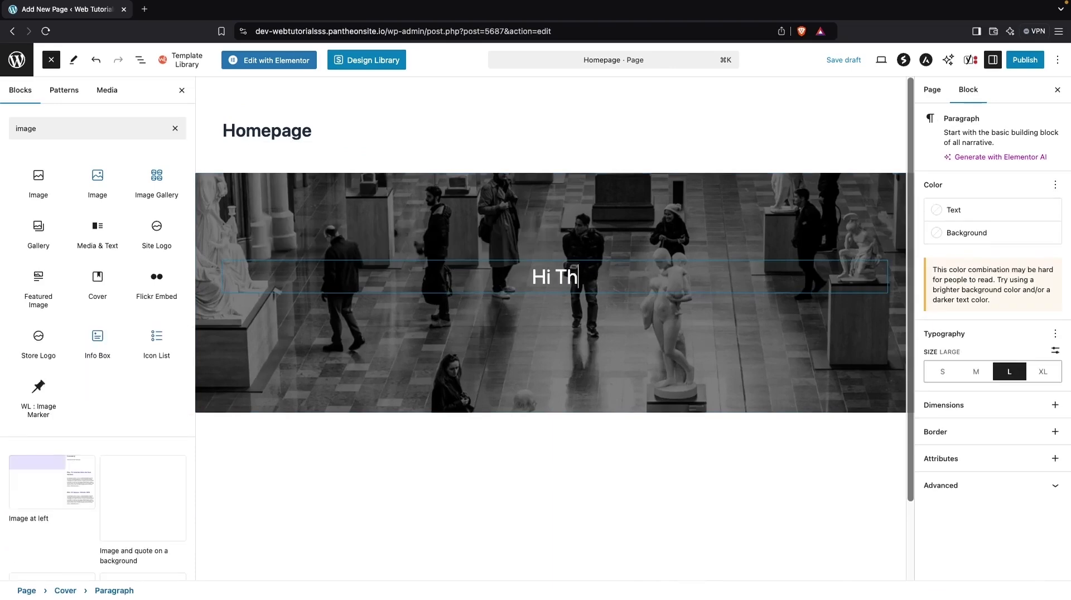
text(ere)
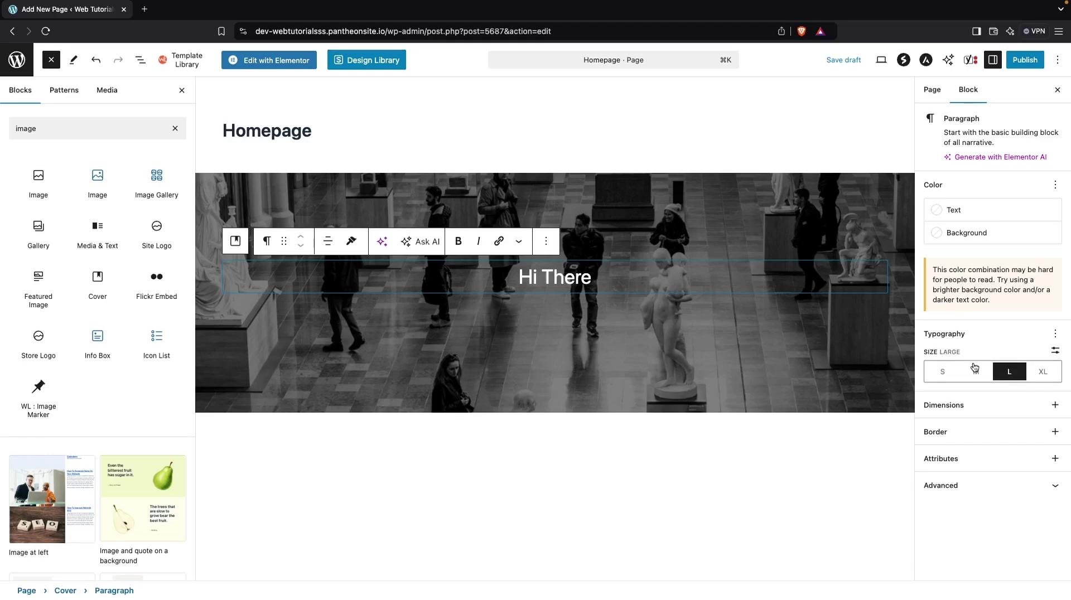
click(1055, 405)
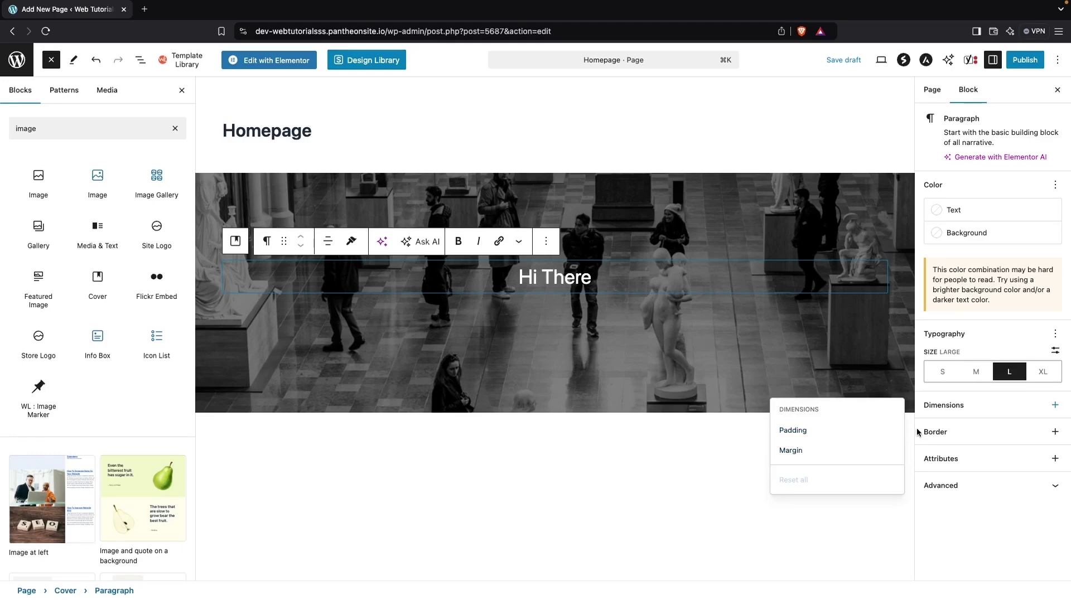
click(1055, 432)
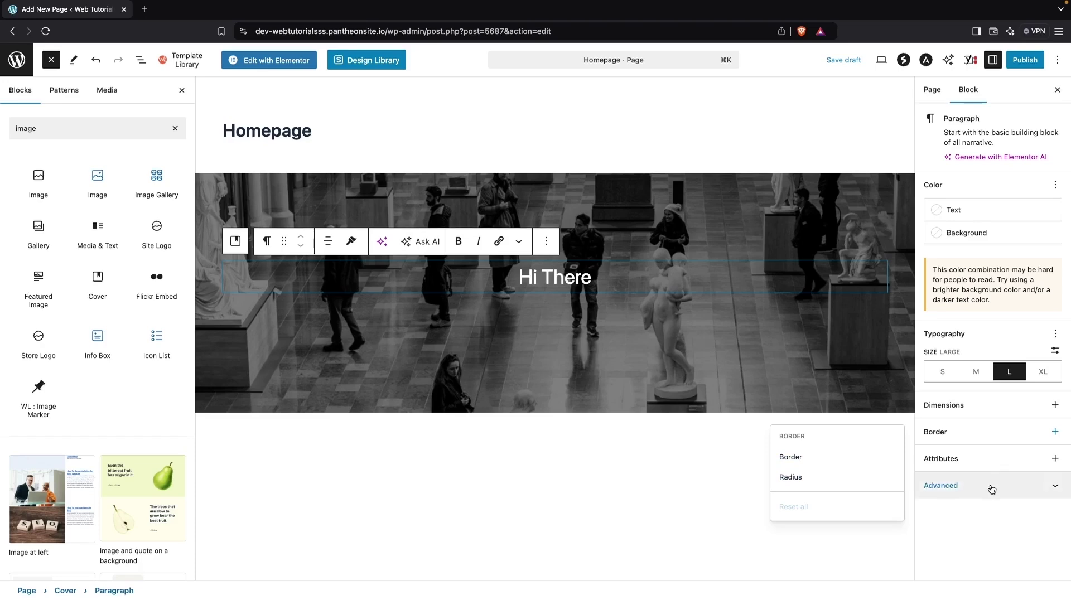
Enable padding on the 'Hi There' paragraph and set it to Small.
click(1054, 406)
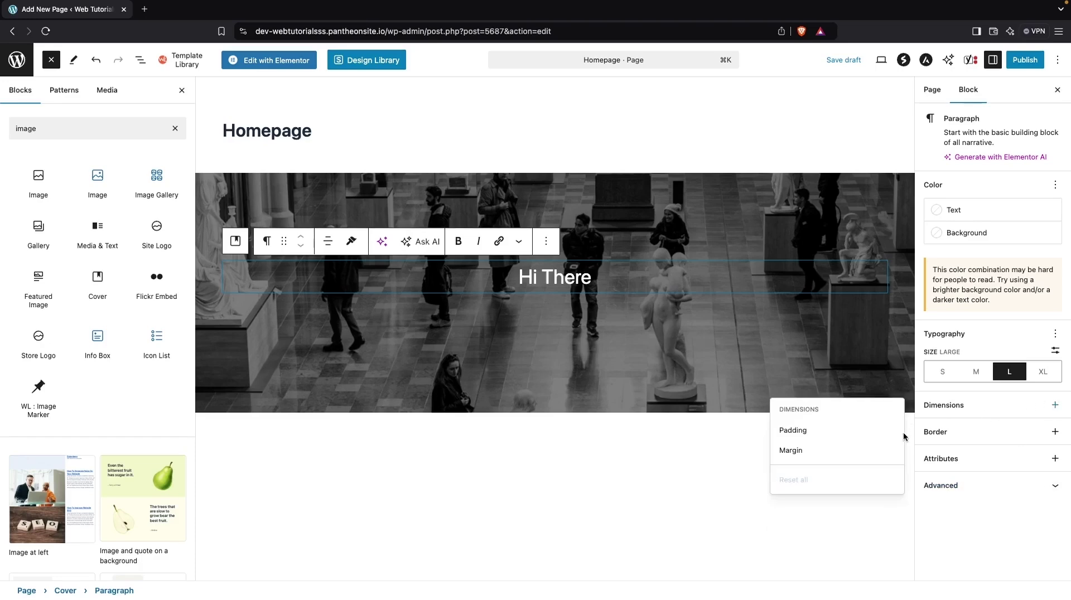
click(826, 431)
drag(940, 450, 985, 450)
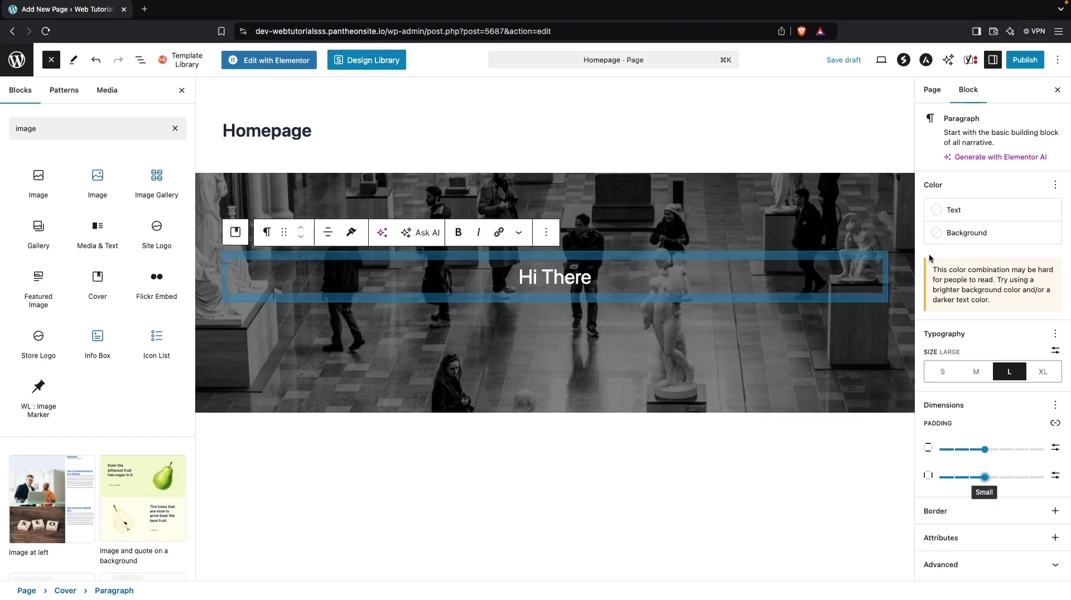
Try several background colours on the paragraph, then clear the background.
click(939, 234)
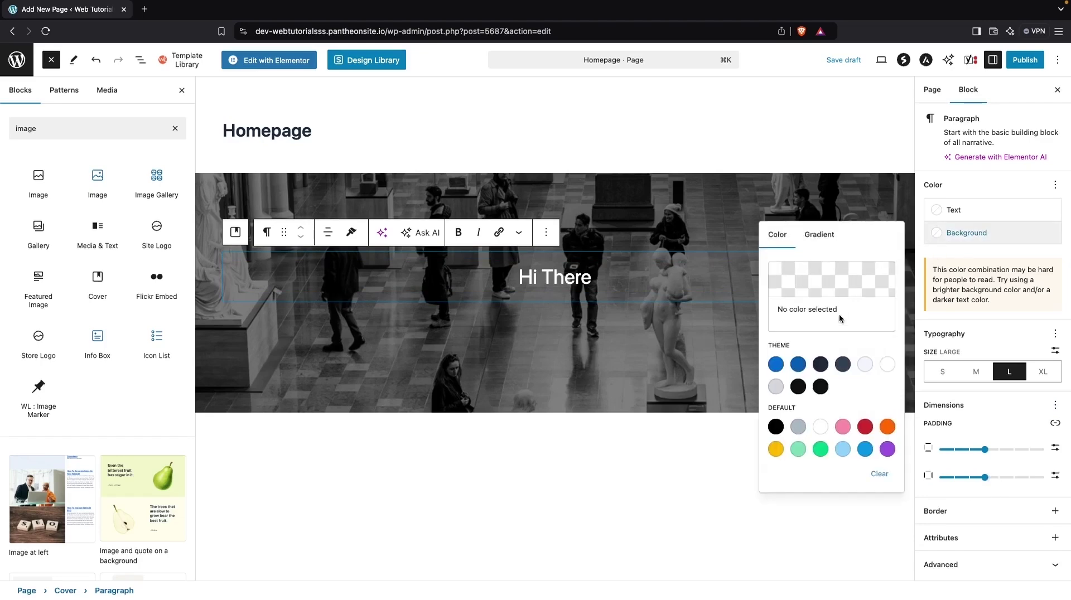
click(844, 366)
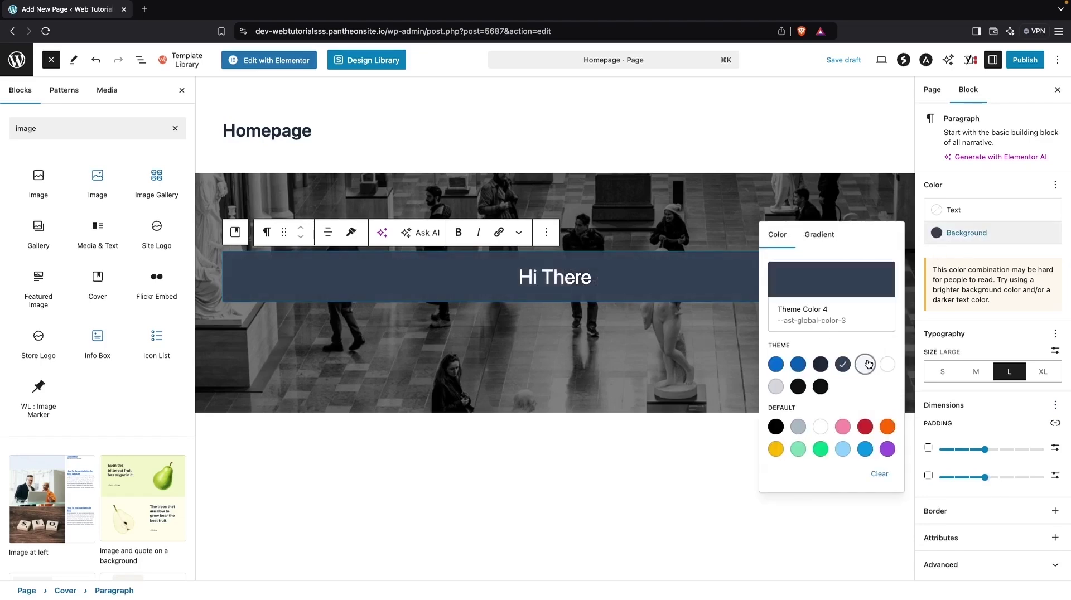
click(865, 365)
click(886, 365)
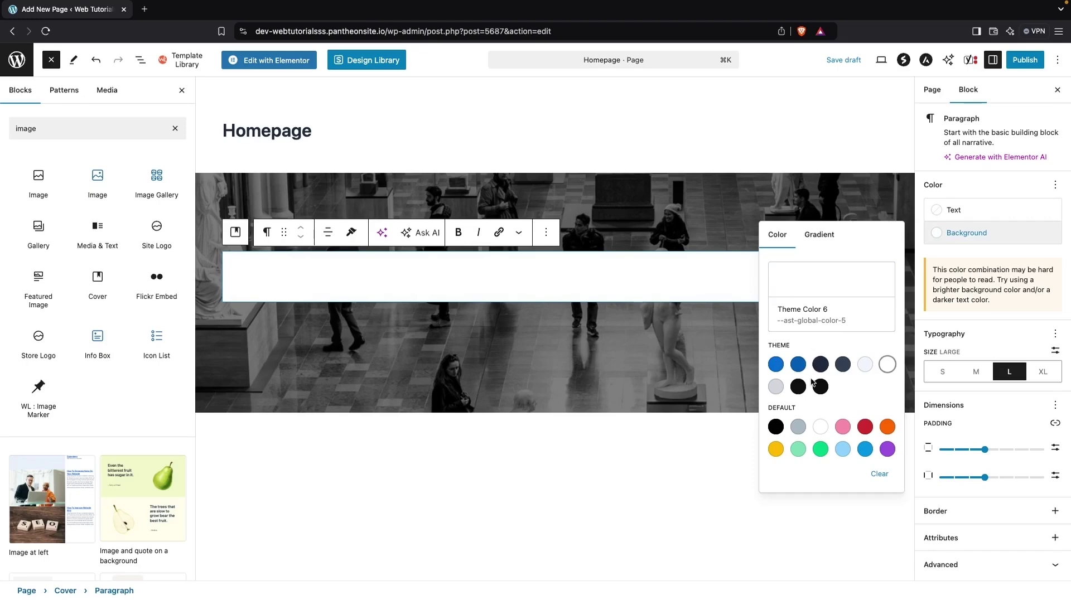
click(884, 478)
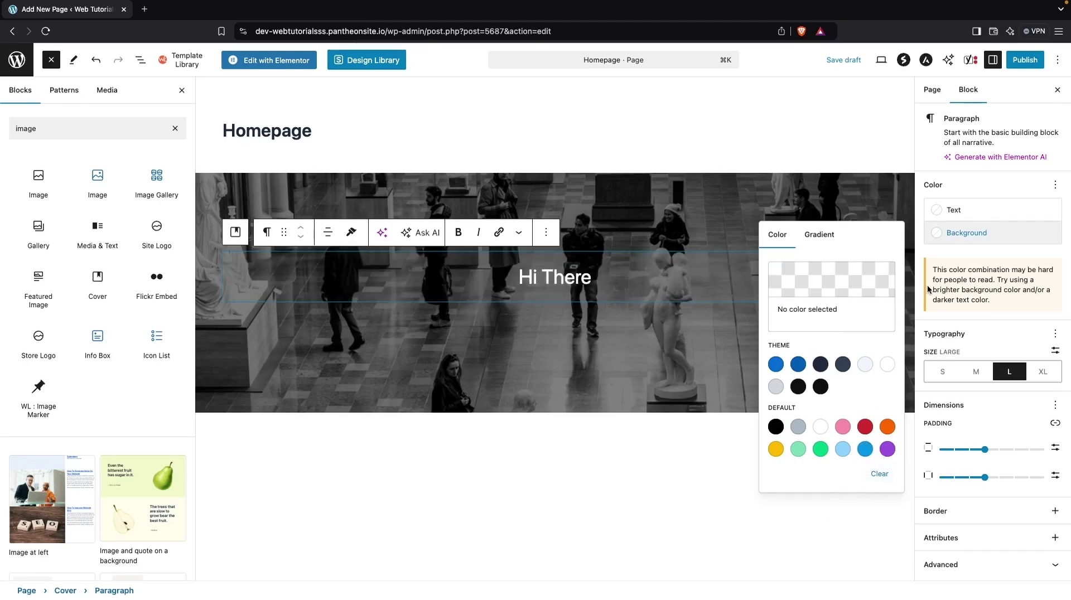
Add a Buttons block inside the museum cover with its items justified centre.
click(648, 539)
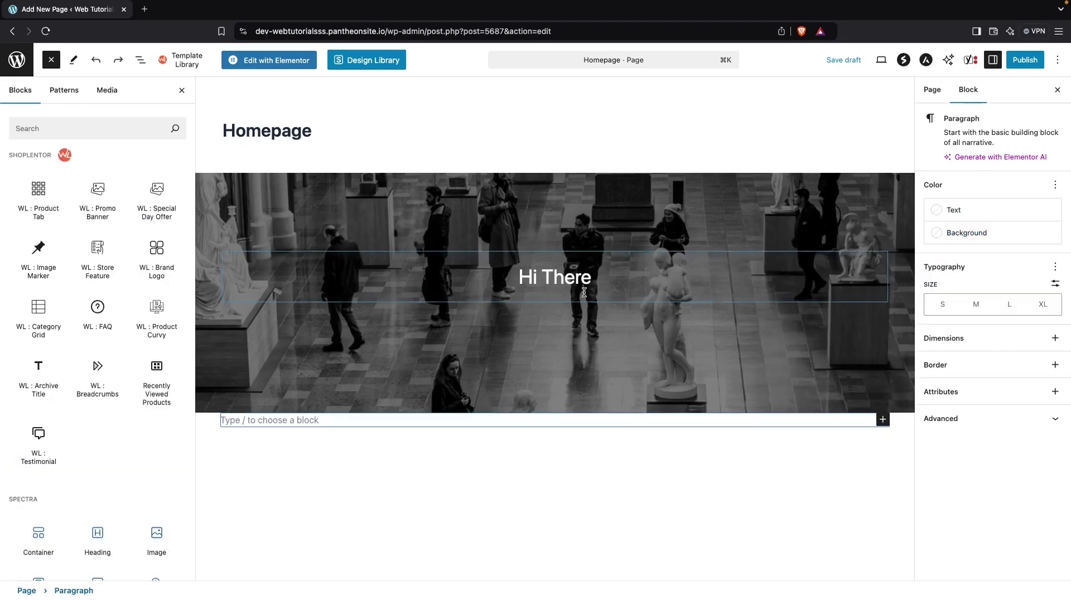
click(824, 347)
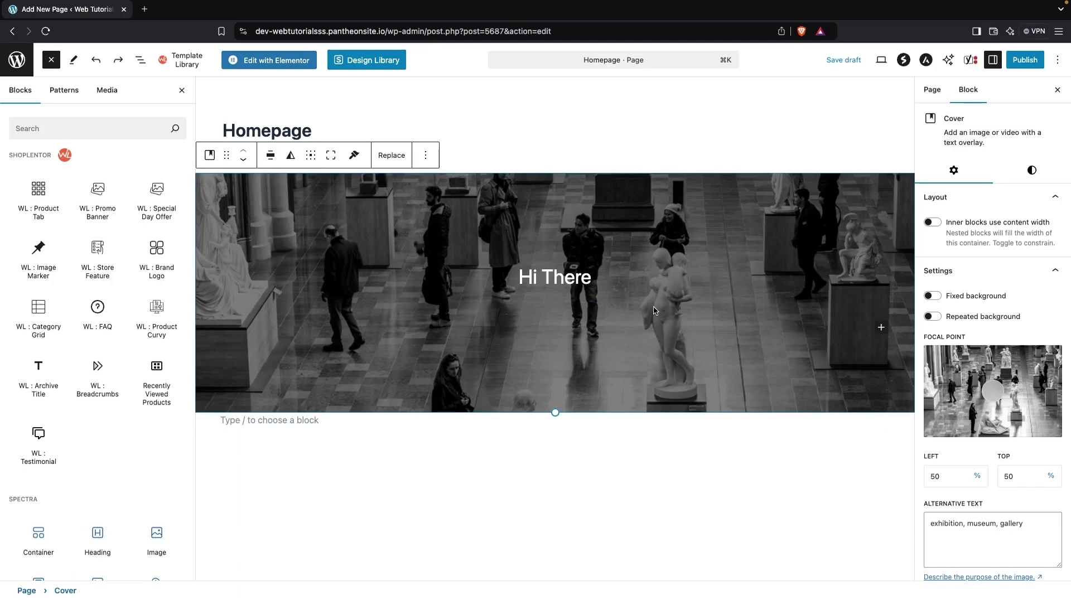
click(882, 327)
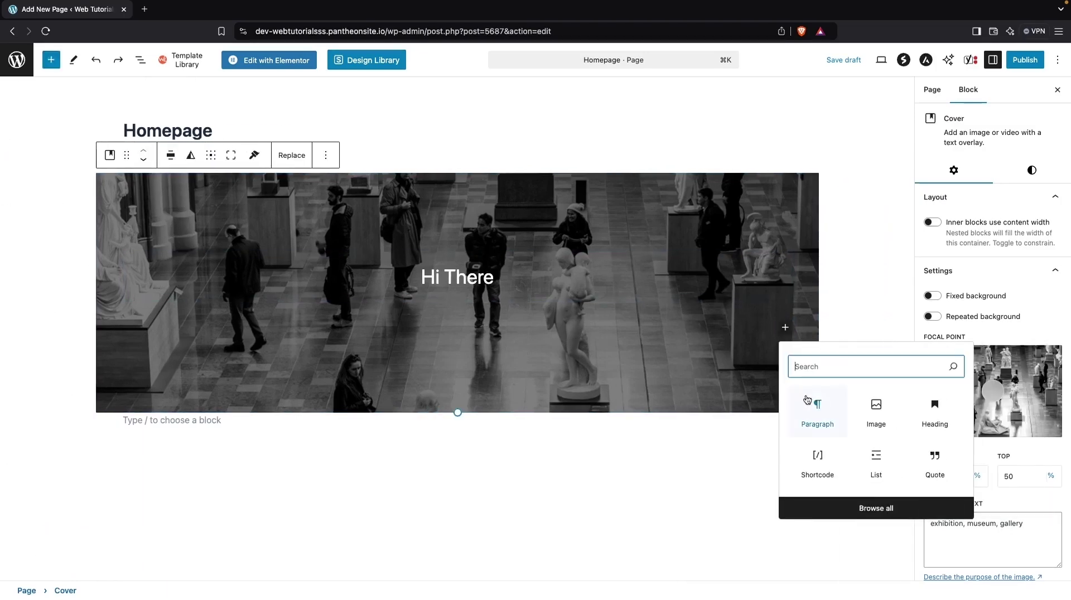
text(bu)
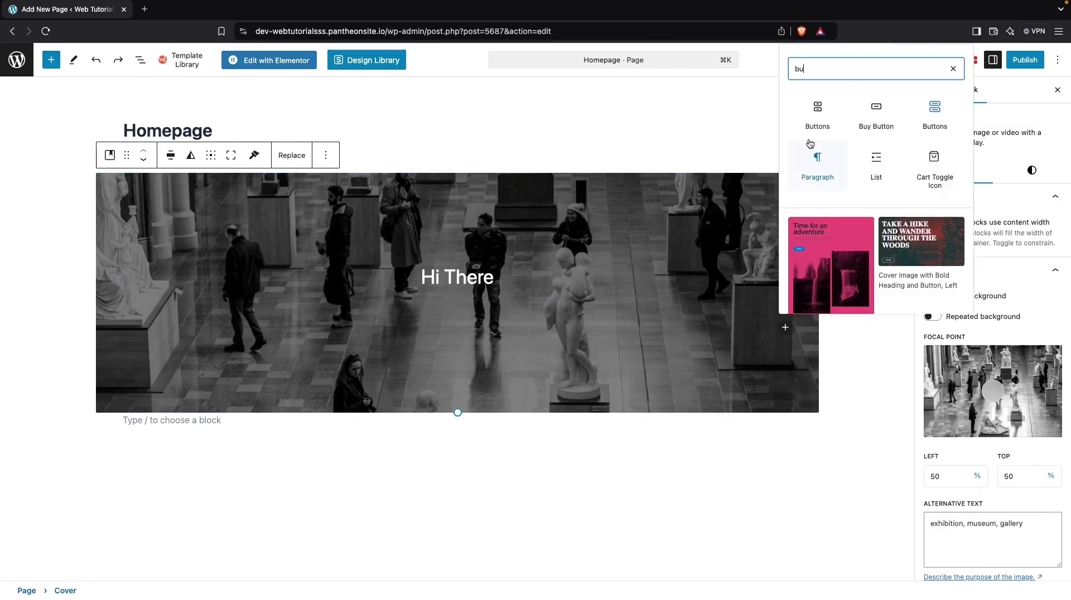
click(819, 116)
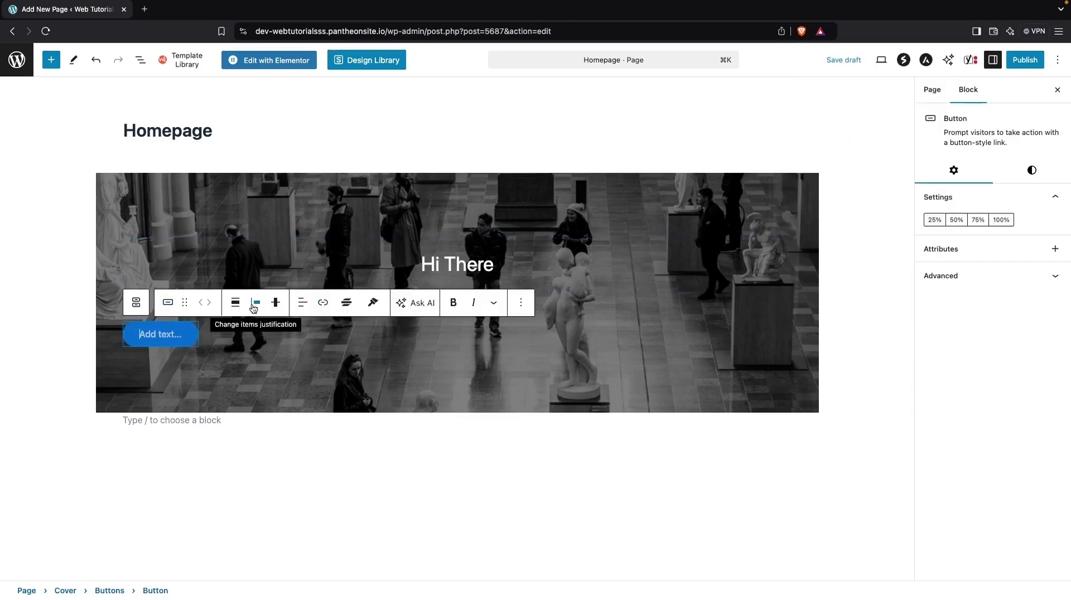
click(234, 303)
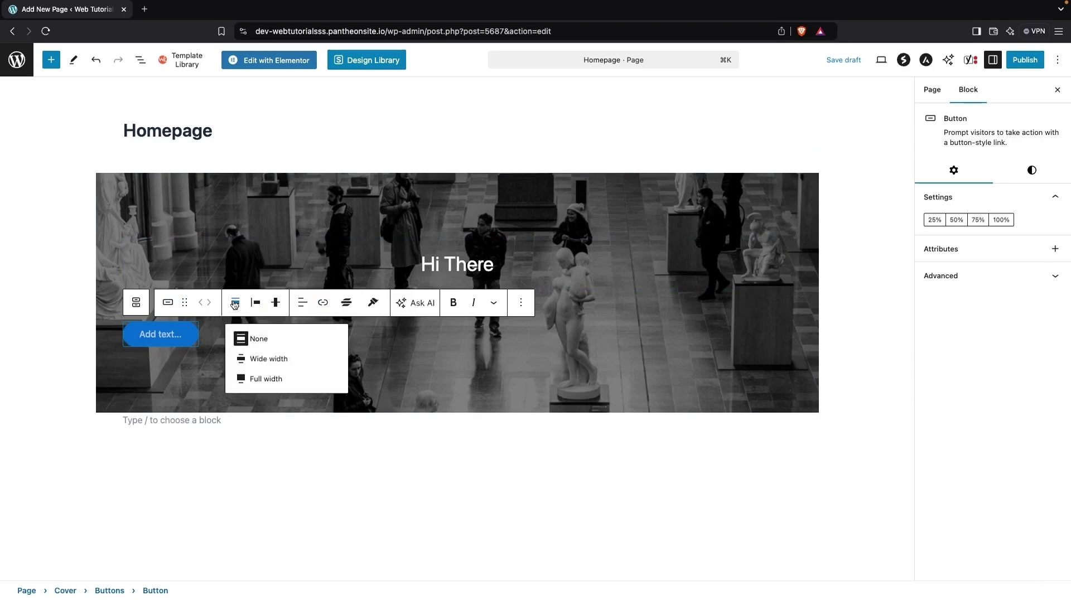
click(256, 302)
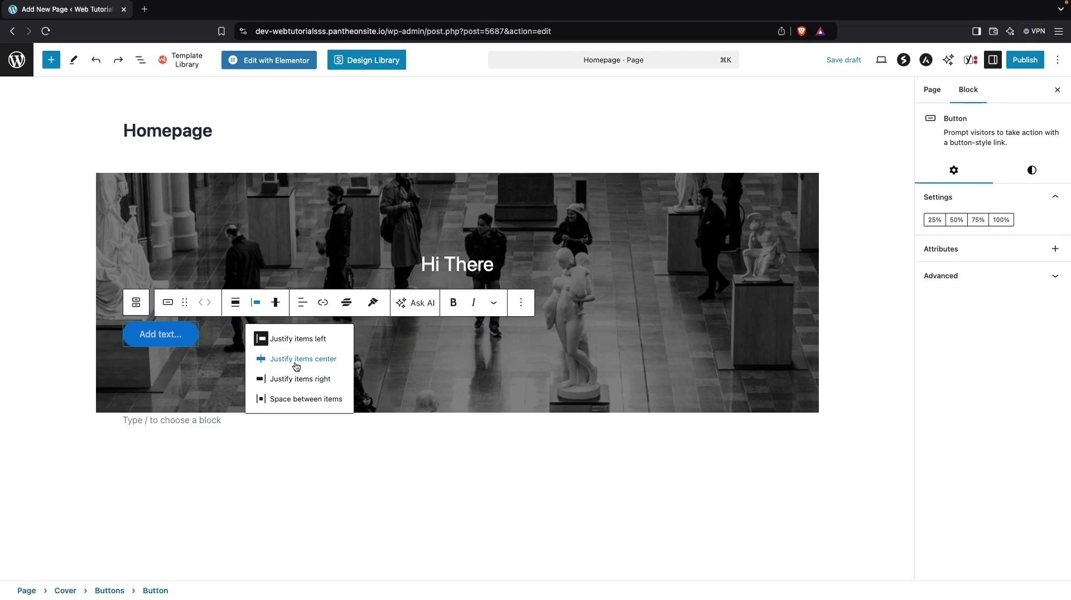
click(297, 360)
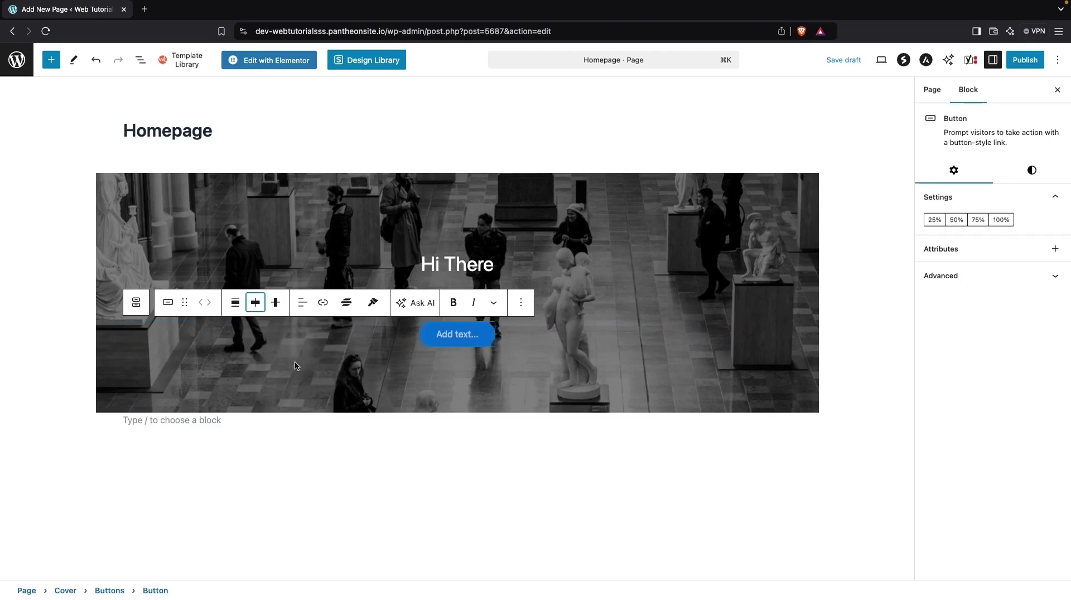
Label the button 'Learn more', trying bold and italic but leaving it plain.
click(450, 333)
text(Learn more)
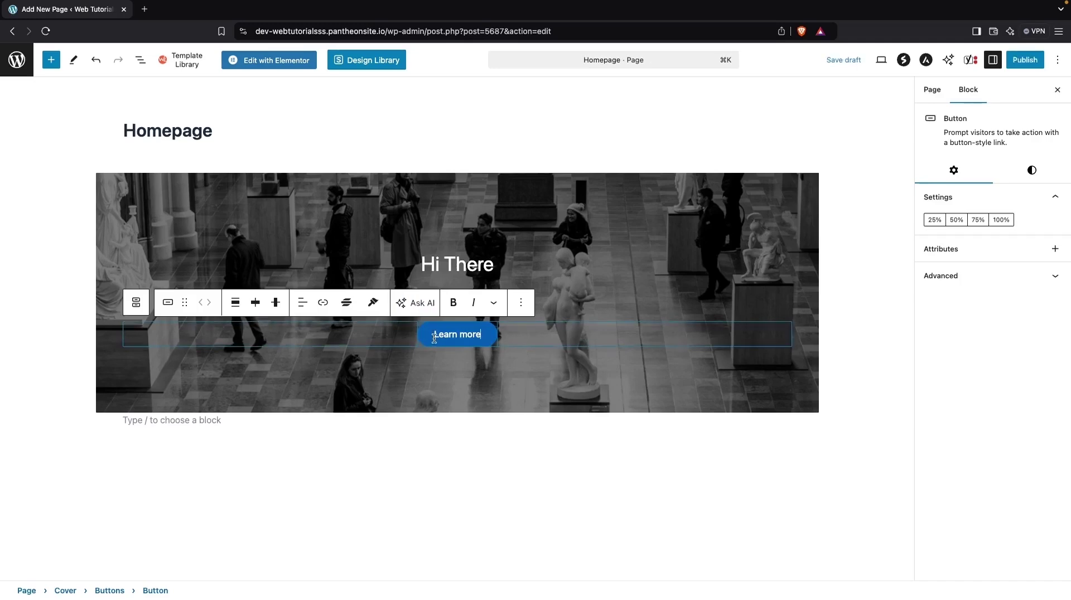
click(323, 304)
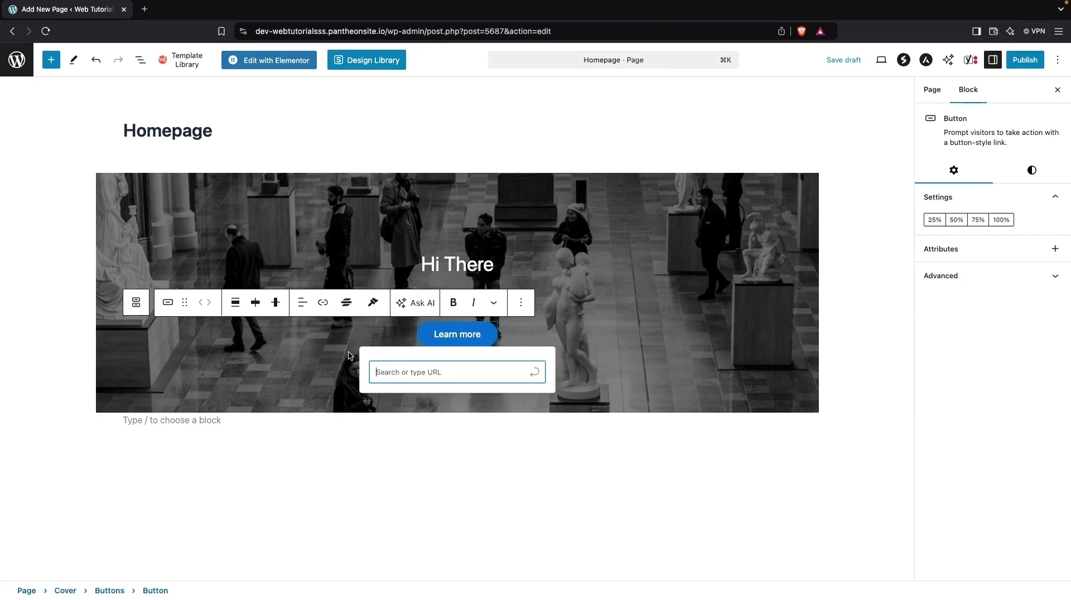
click(453, 303)
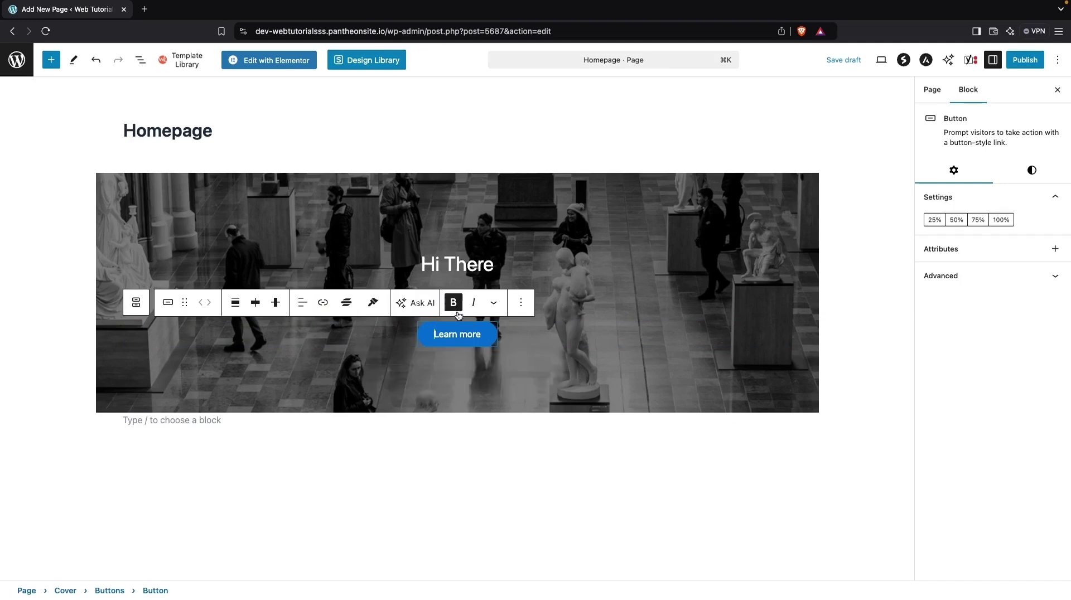
click(462, 336)
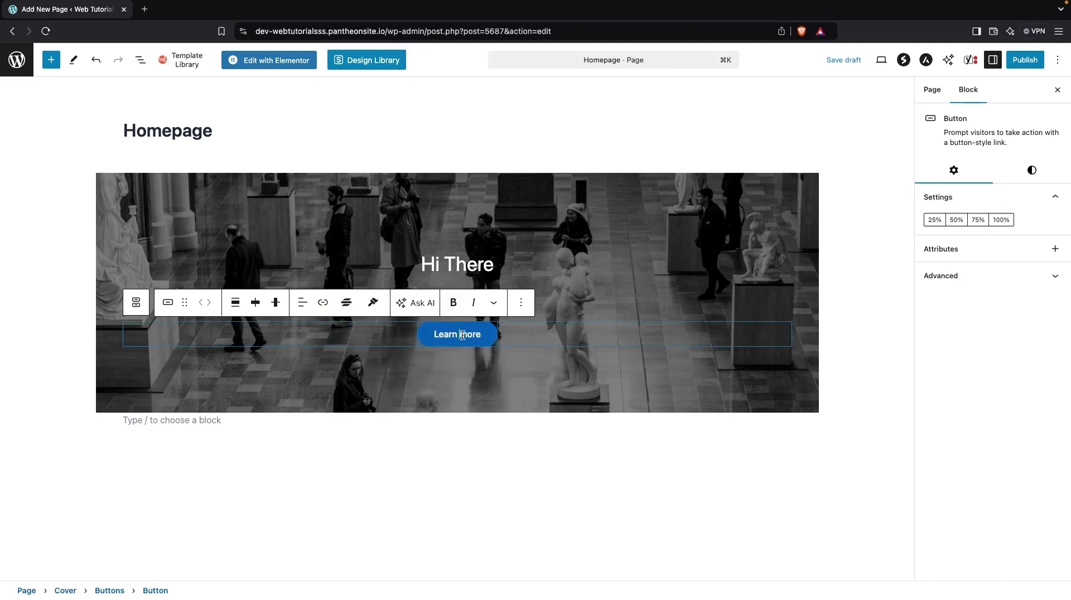
click(475, 304)
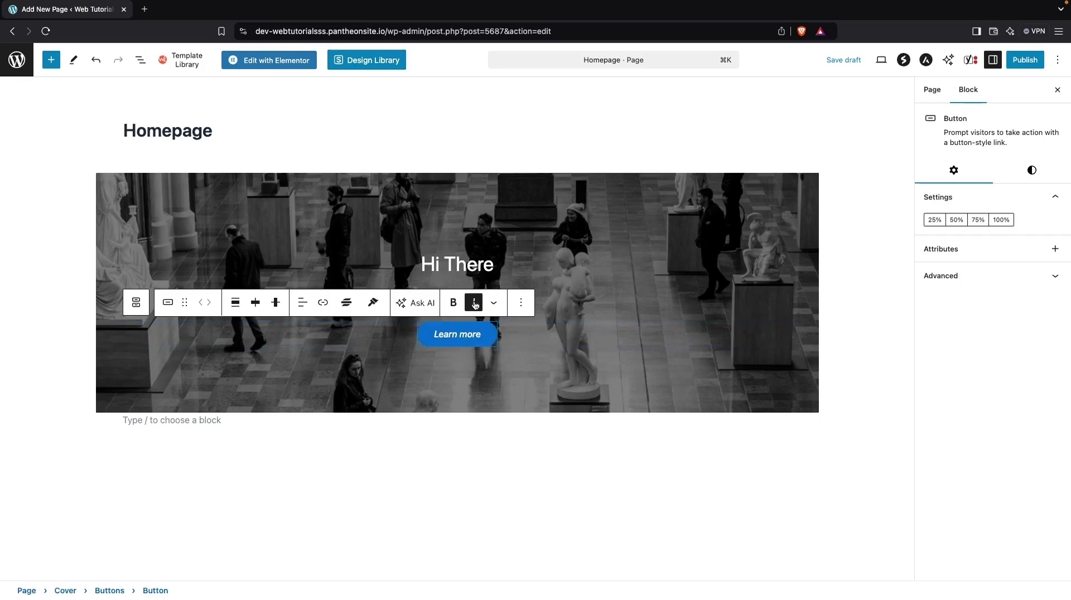
click(475, 304)
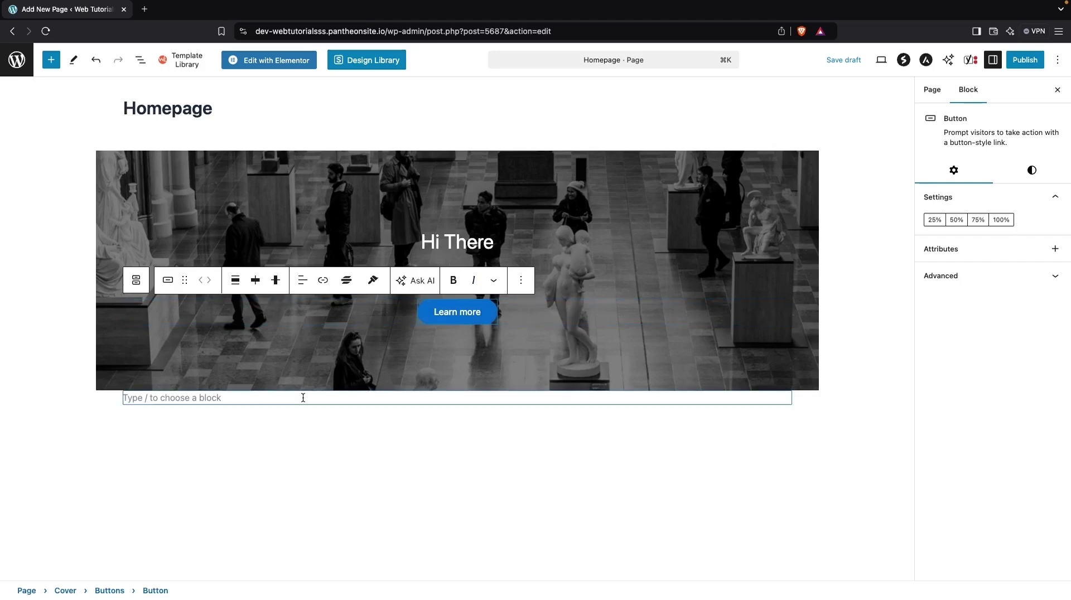
Turn the empty block below the cover into a centred heading reading 'Latest Posts'.
scroll(303, 398, down, 1)
click(303, 397)
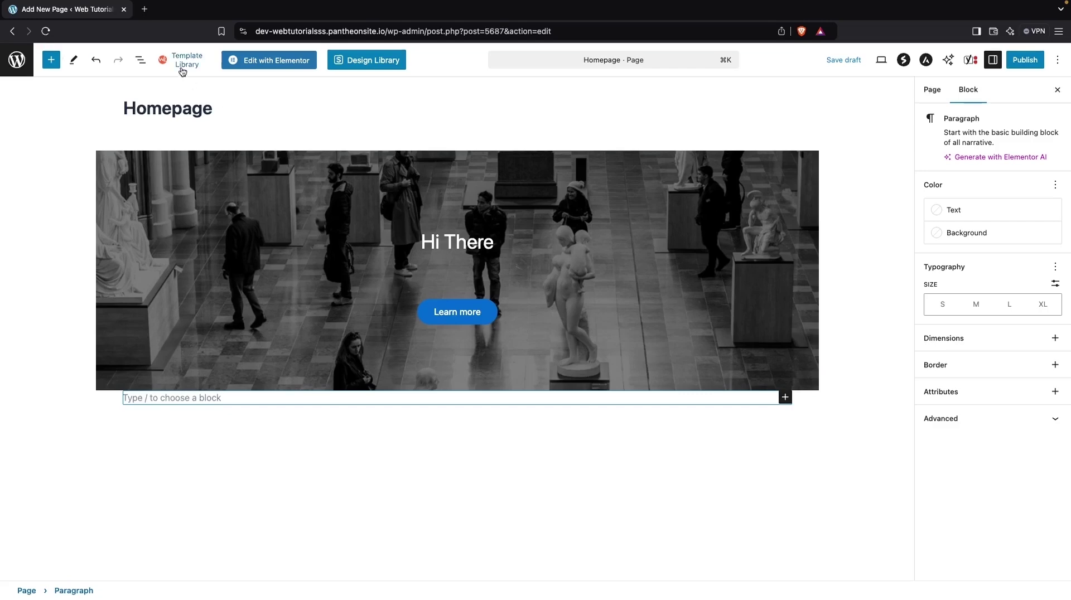
click(785, 398)
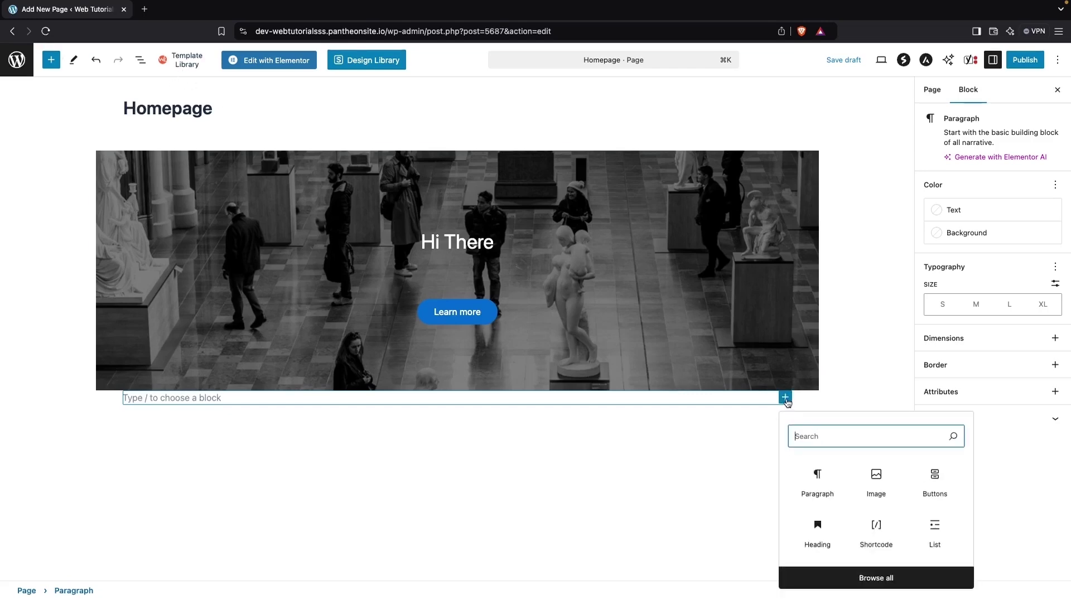
text(hea)
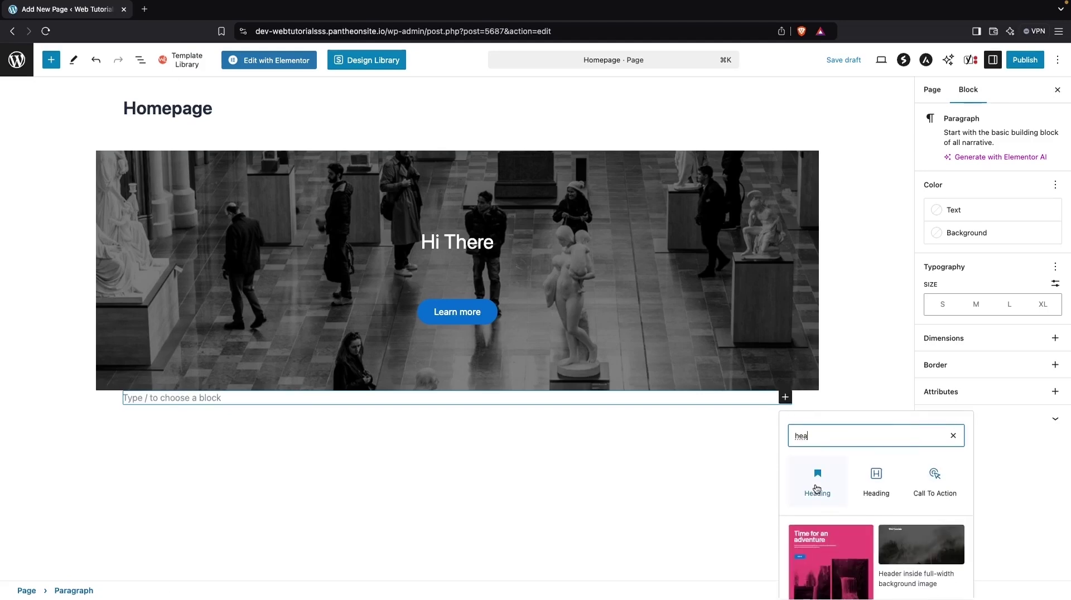
click(816, 489)
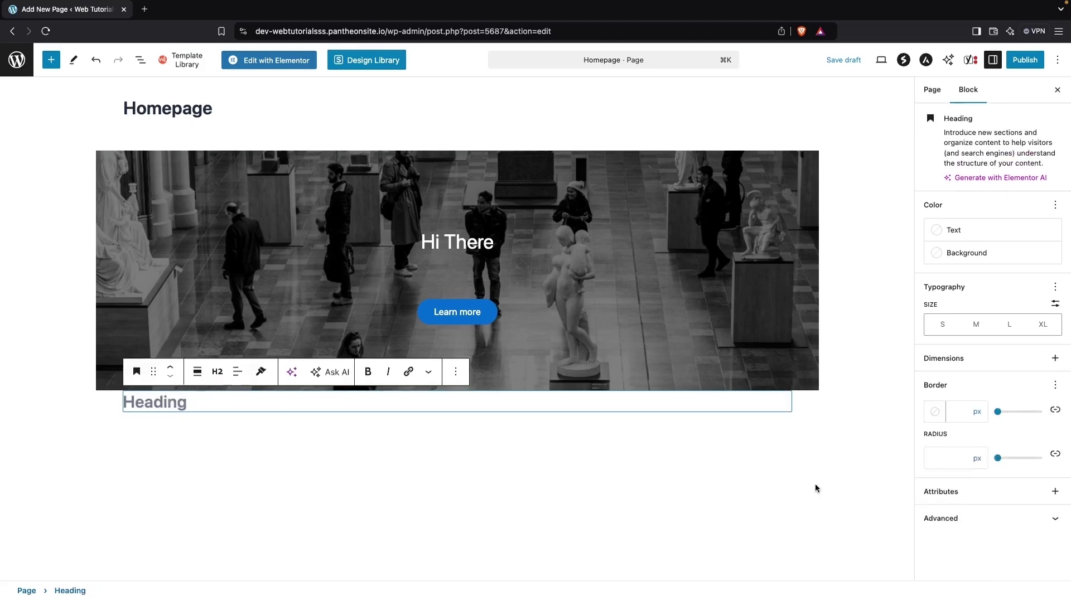
click(218, 375)
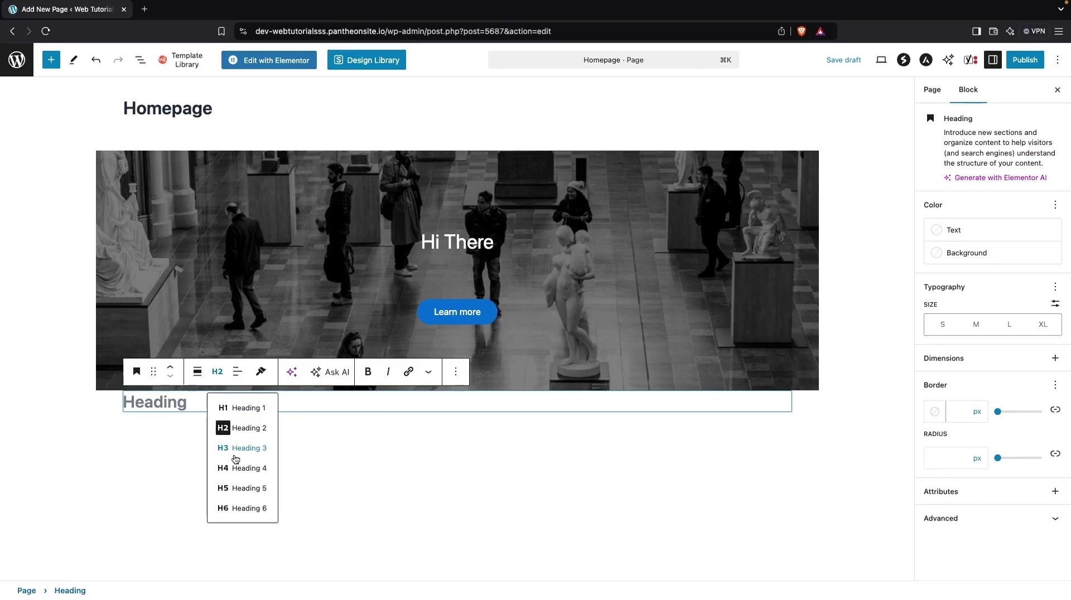
click(235, 372)
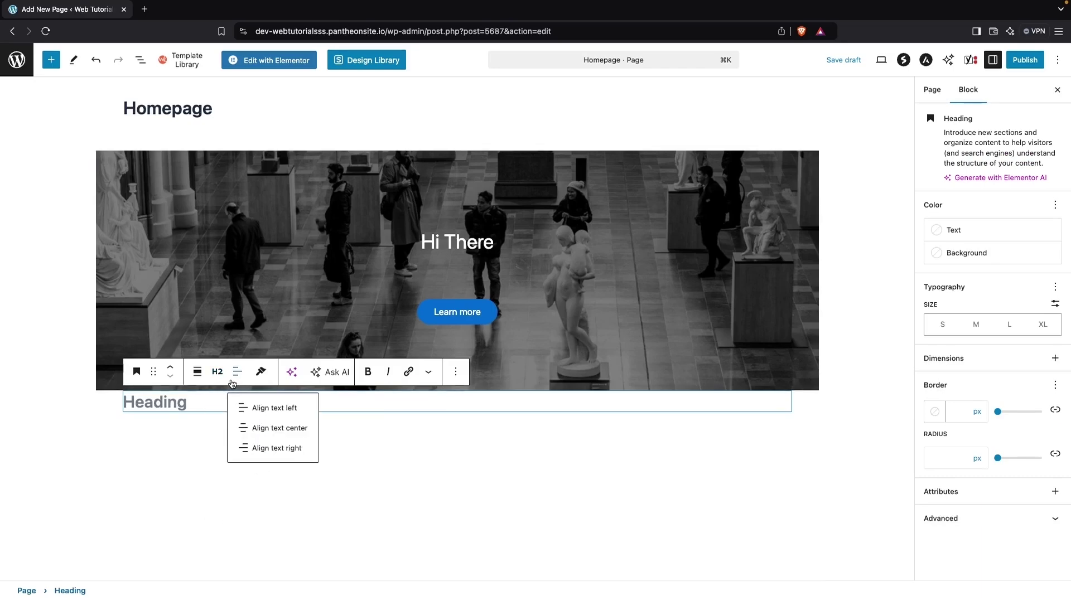
click(264, 429)
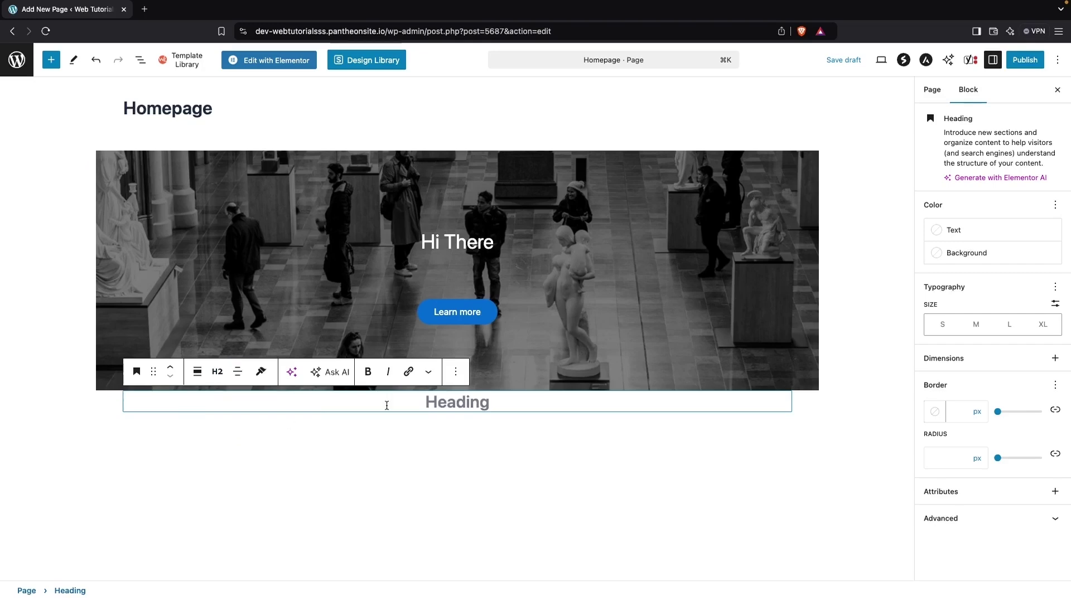
click(445, 409)
text(Latest Posts)
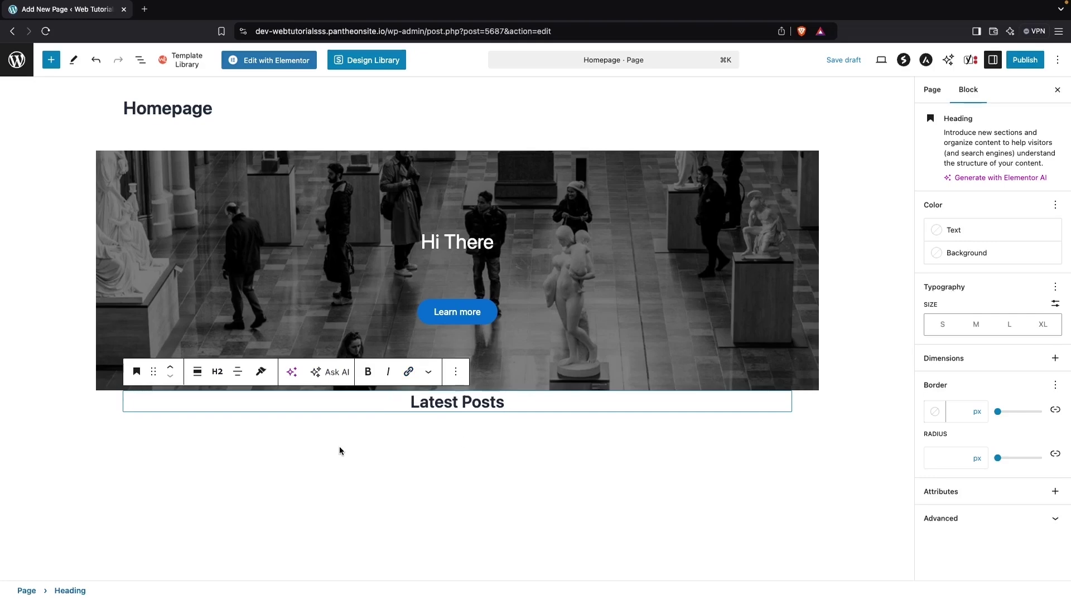
Add a Spacer block and move it above the Latest Posts heading.
click(51, 60)
text(s)
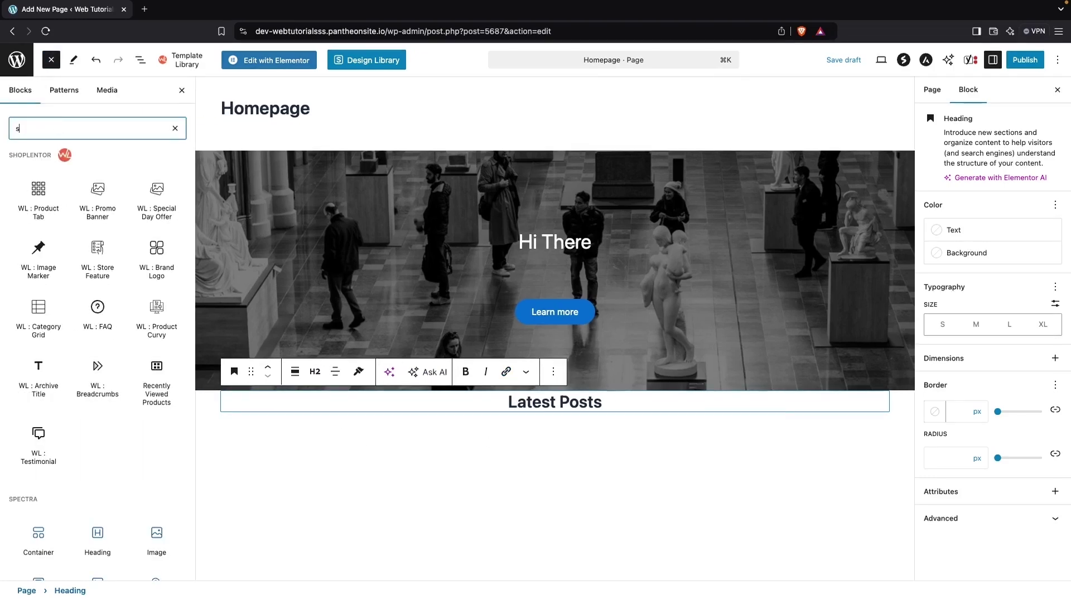
text(pace)
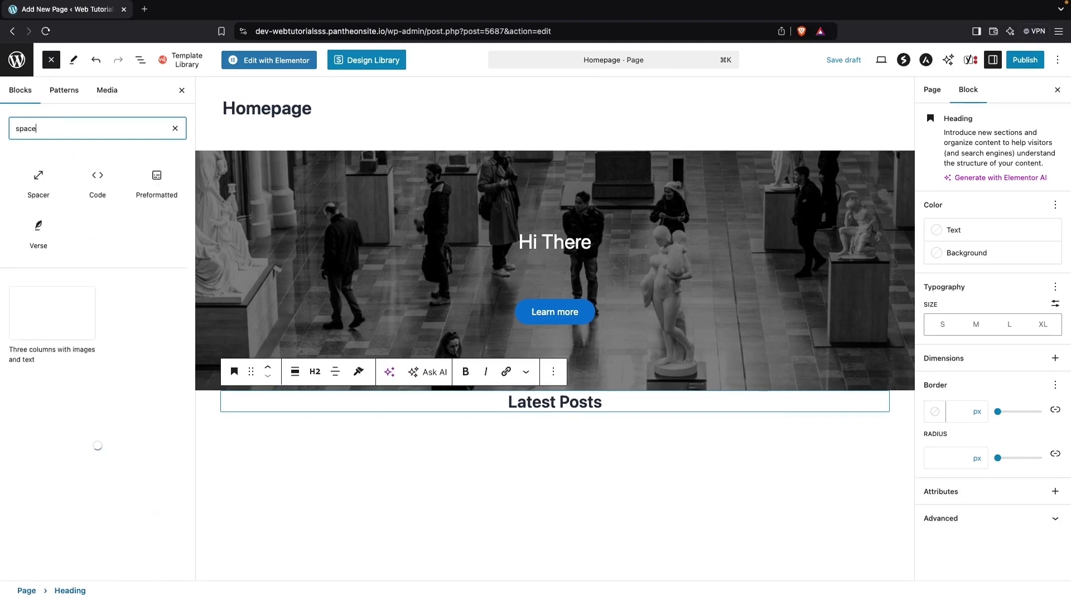
mouse_move(42, 195)
drag(42, 195, 560, 410)
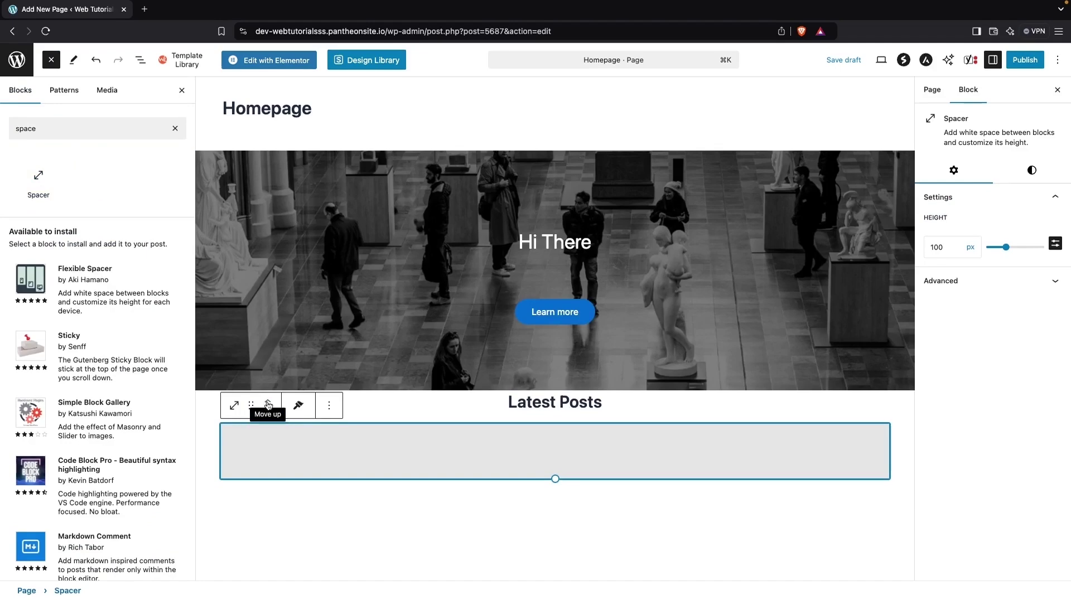
click(268, 406)
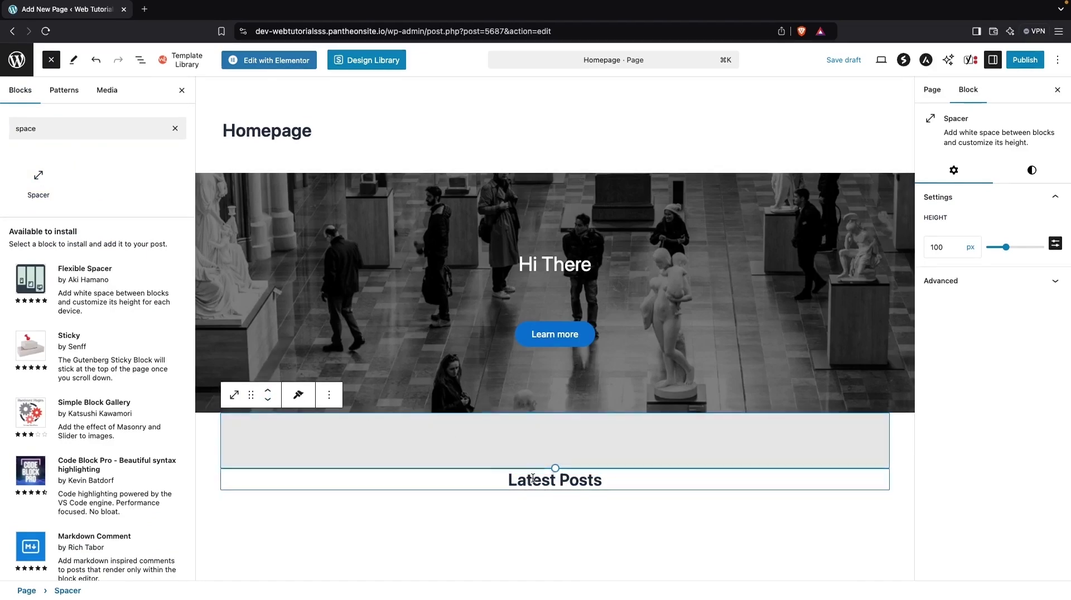
Set the spacer height to 50 px.
scroll(536, 504, down, 3)
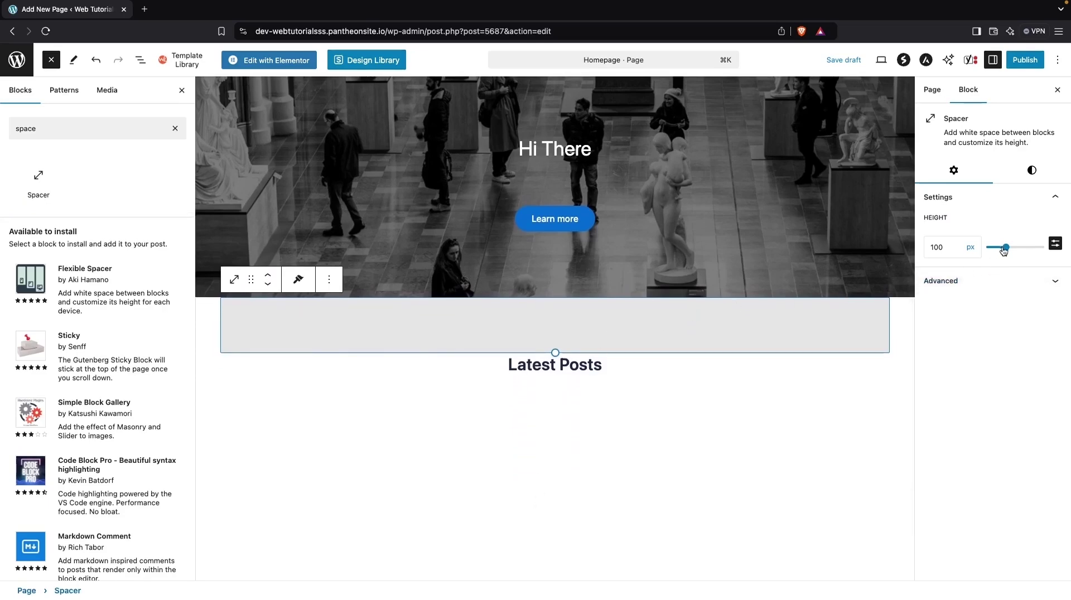
drag(1002, 249, 998, 249)
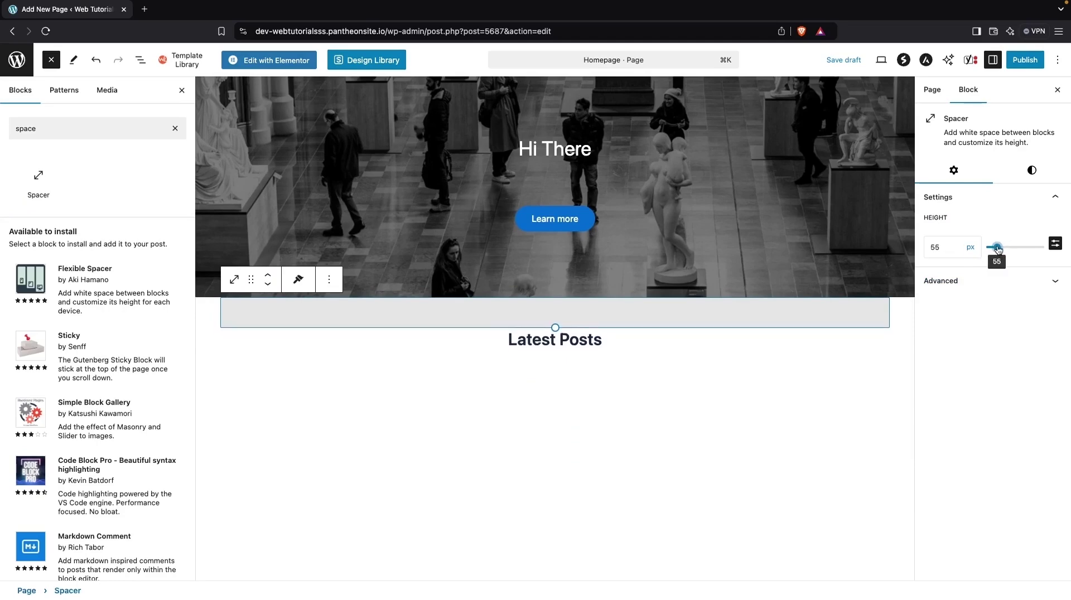
click(954, 249)
key(BackSpace)
text(0)
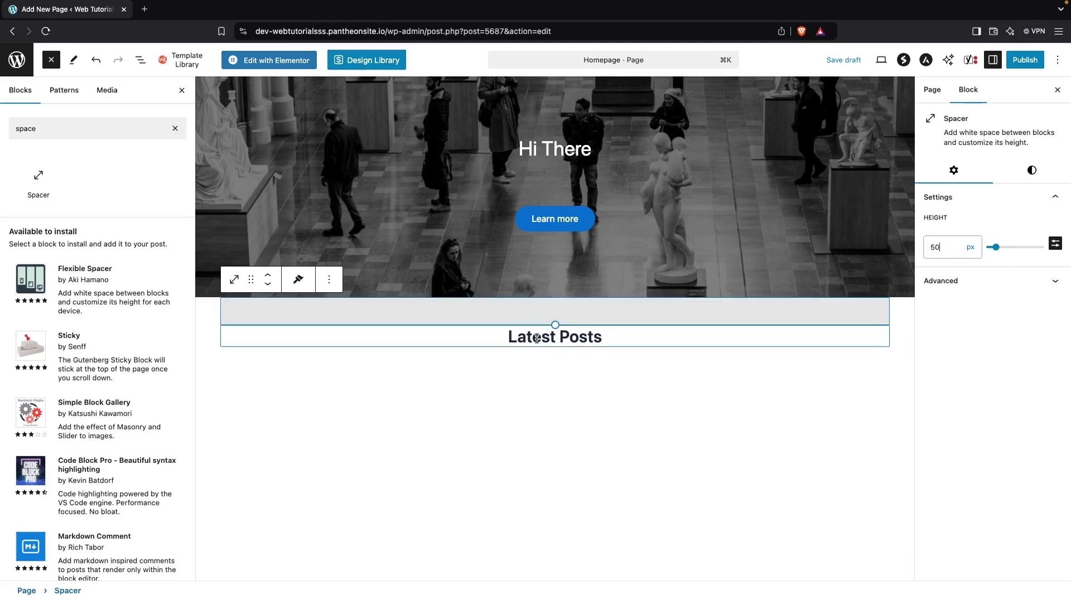
double_click(87, 129)
Place a Posts Layout block from the 'post' search results below the Latest Posts heading.
text(post)
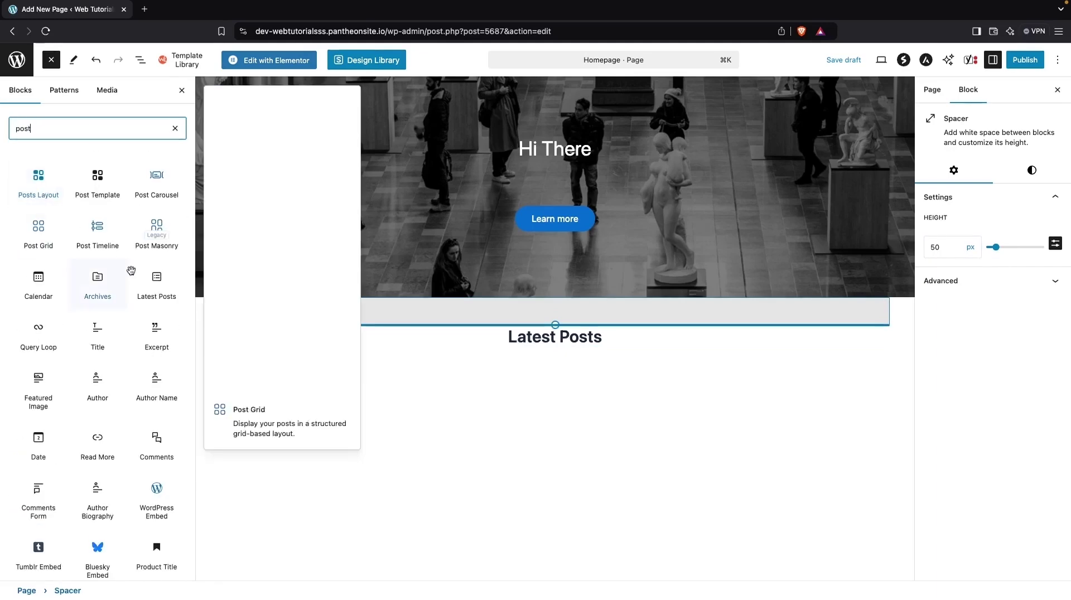
mouse_move(44, 186)
drag(44, 186, 487, 351)
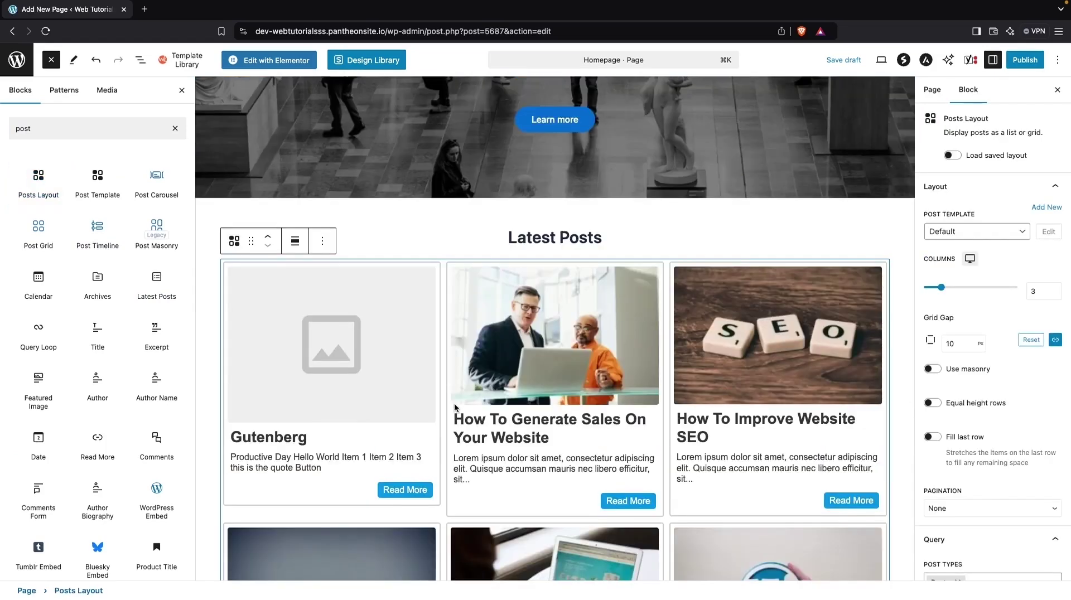
scroll(539, 344, down, 3)
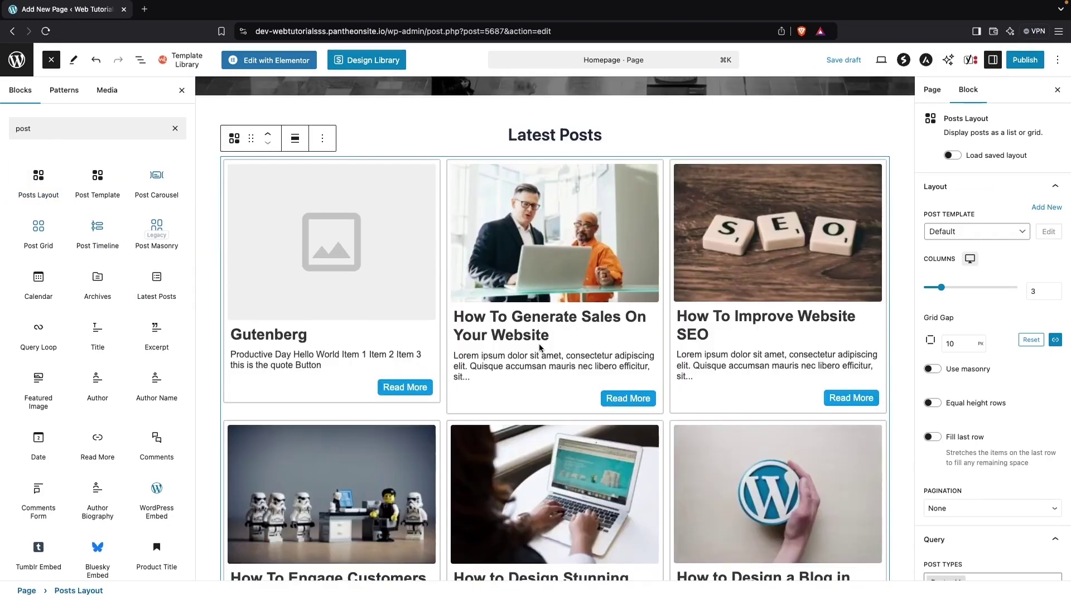
Switch the posts' template to Post Grid and adjust the grid column count.
click(1011, 232)
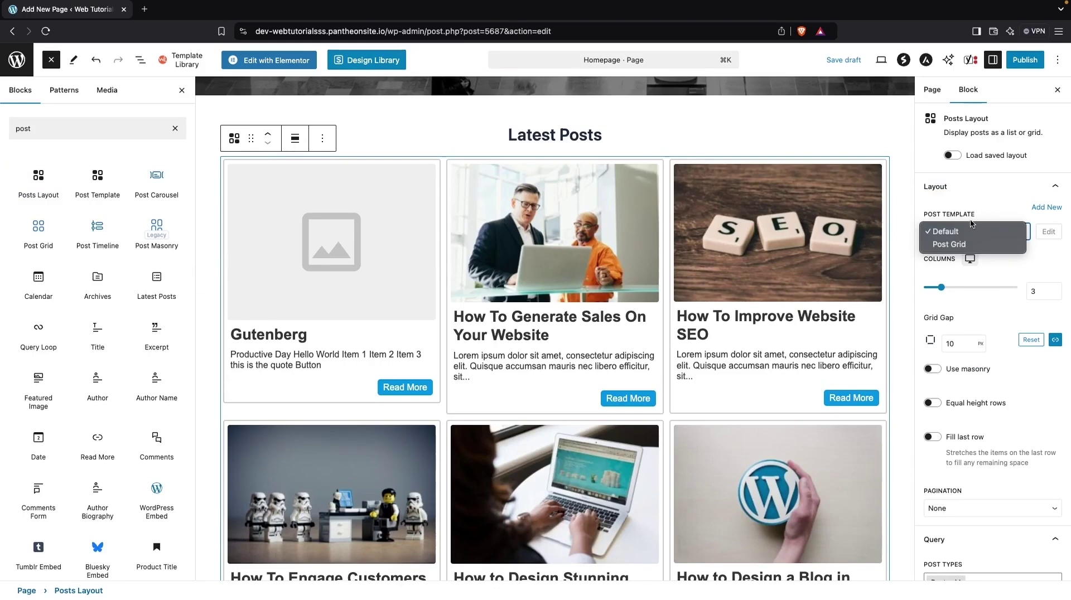
click(967, 245)
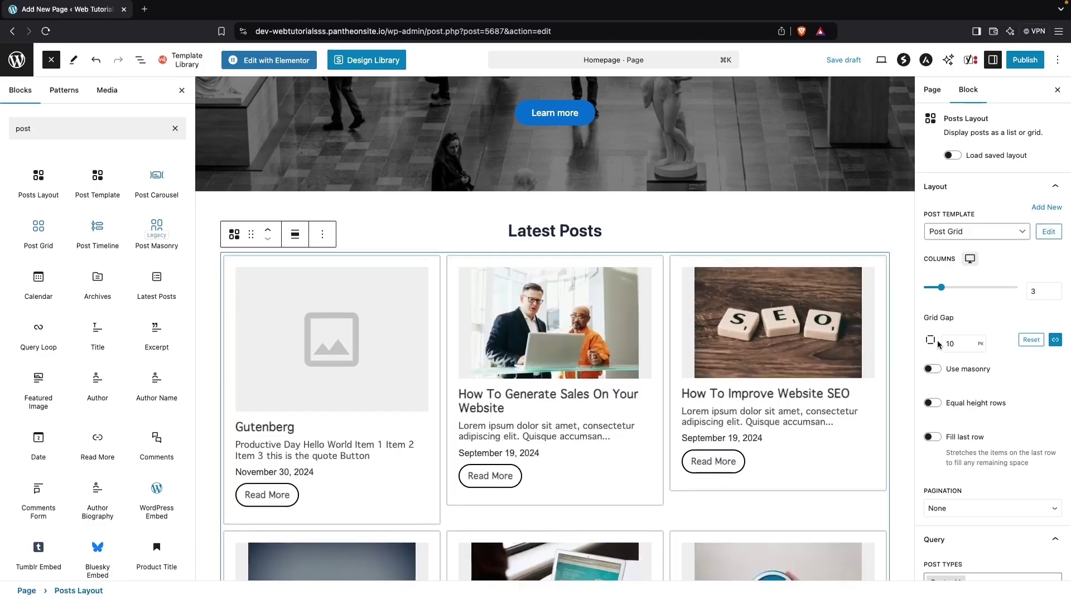
scroll(745, 370, down, 2)
scroll(746, 369, down, 1)
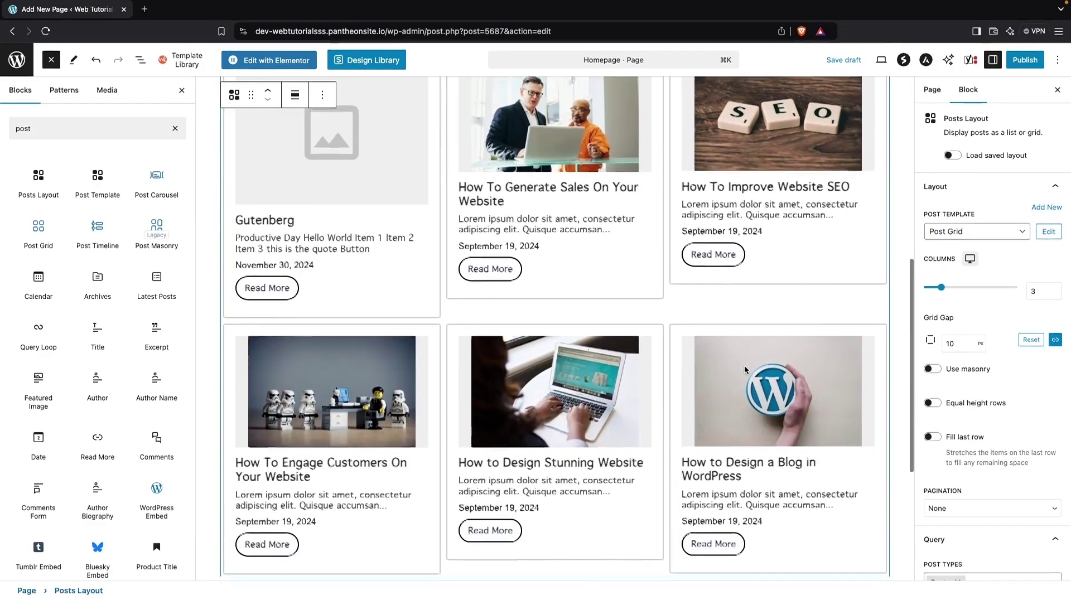
scroll(745, 369, up, 2)
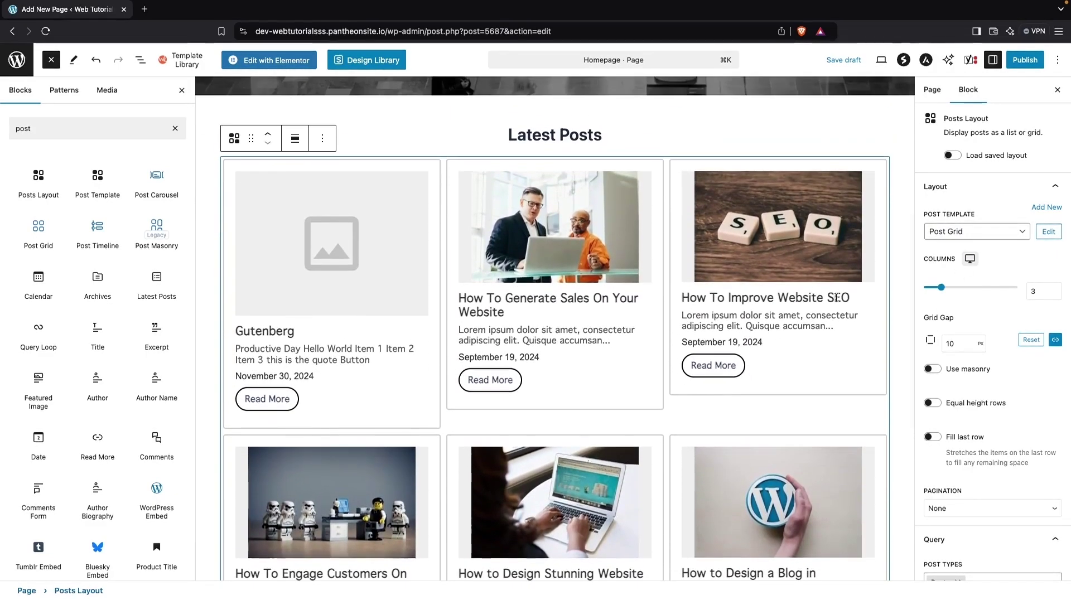
scroll(968, 294, down, 1)
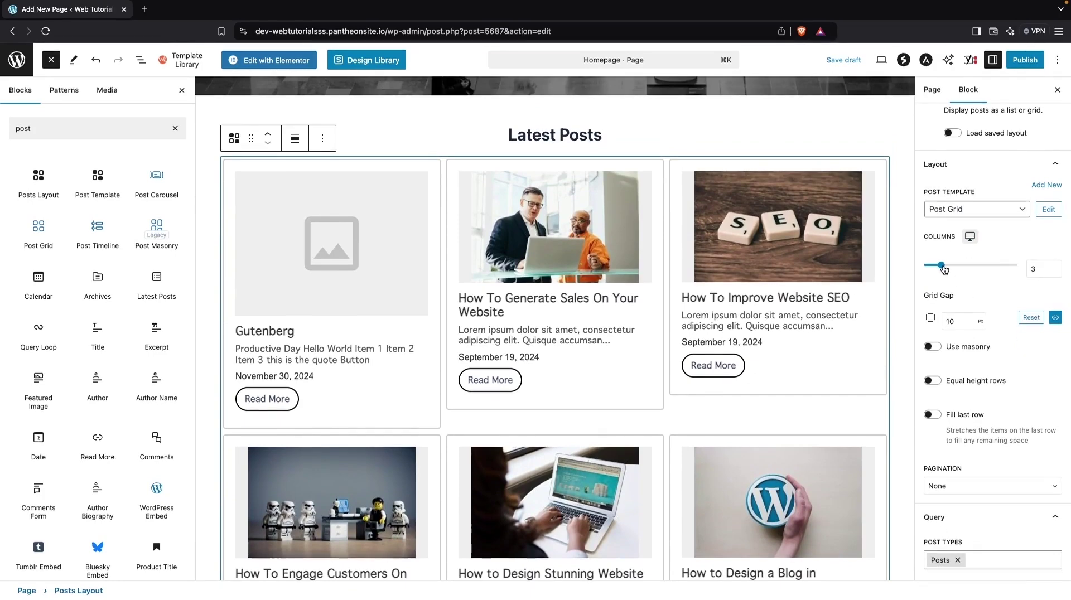
mouse_move(944, 269)
mouse_down()
mouse_move(956, 268)
mouse_move(940, 267)
mouse_up()
scroll(972, 315, down, 2)
Raise the grid gap to 25 px and turn masonry layout on.
click(958, 270)
key(Up)
key(Up)
key(Up)
key(Up)
key(Up)
key(Up)
key(Up)
key(Up)
key(Up)
key(Up)
key(Up)
key(Up)
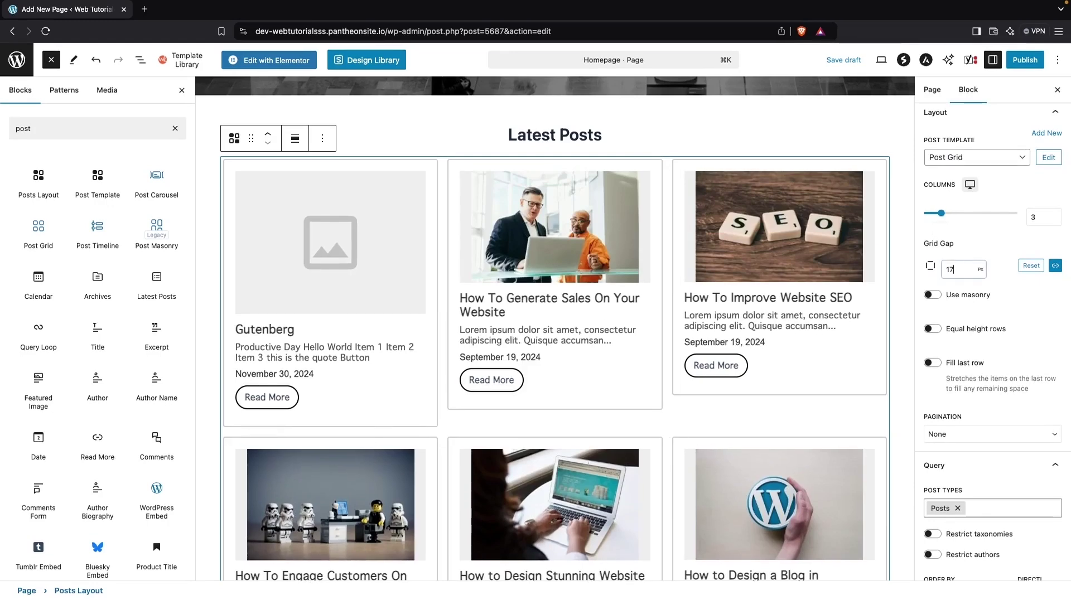
key(Up)
key(Up)
key(Up)
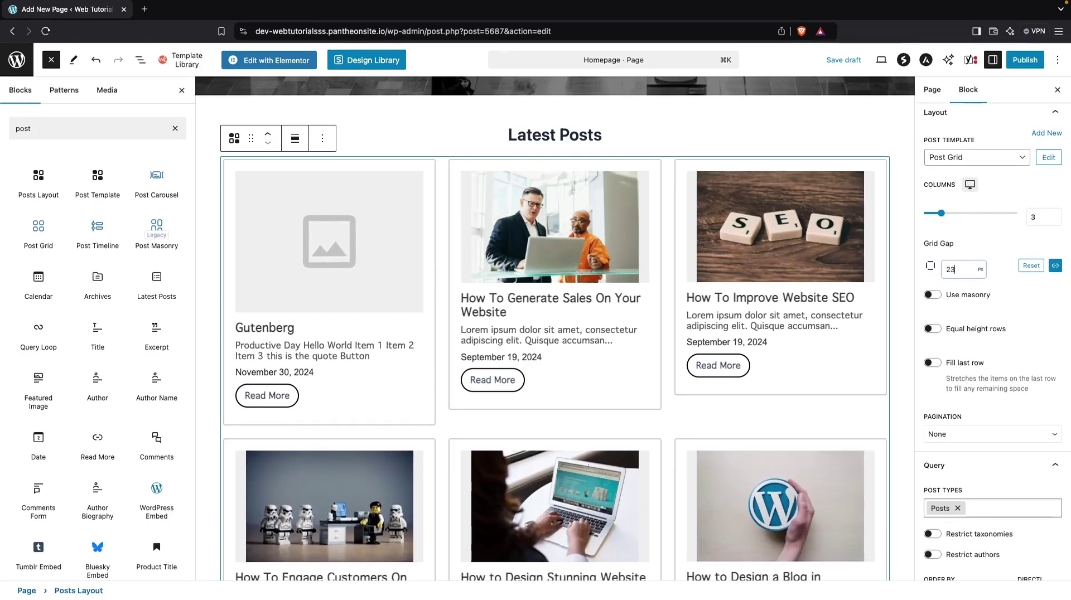
click(930, 295)
scroll(812, 396, down, 6)
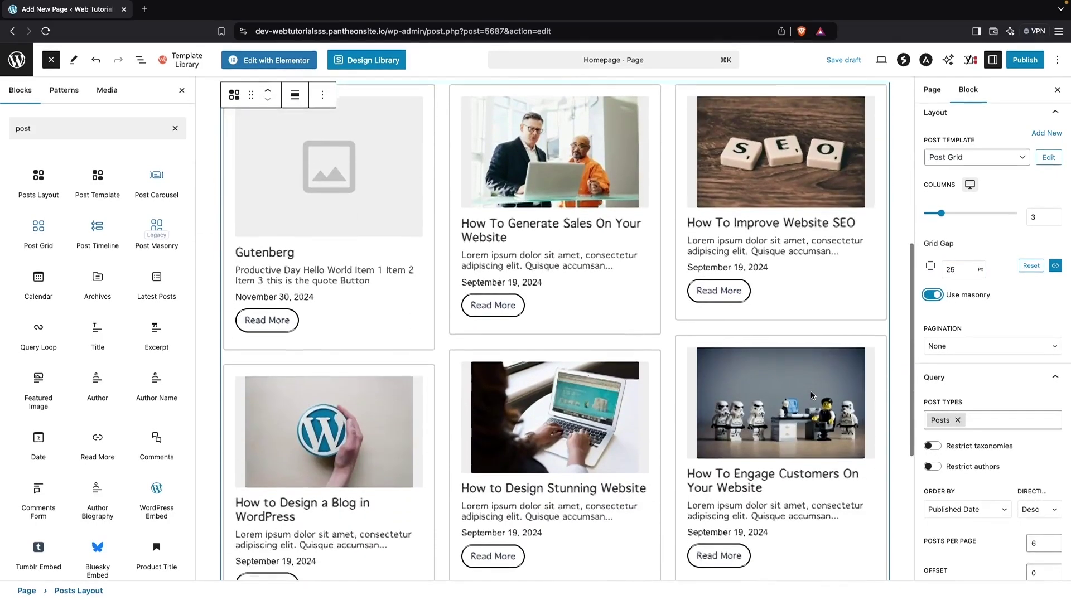
scroll(812, 395, up, 3)
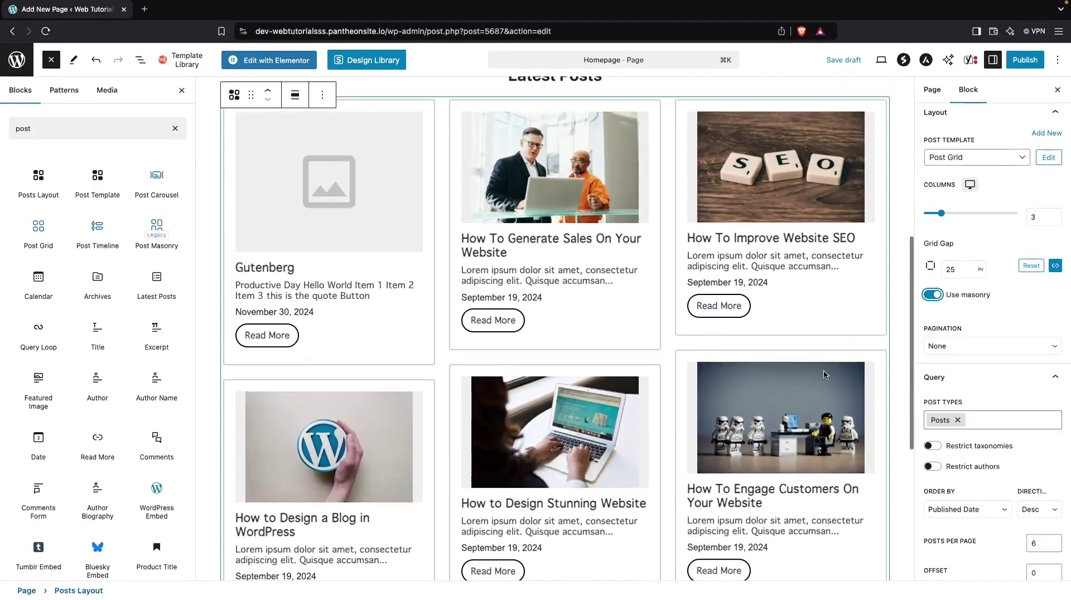
Turn masonry back off and enable equal-height rows for the post cards.
click(930, 295)
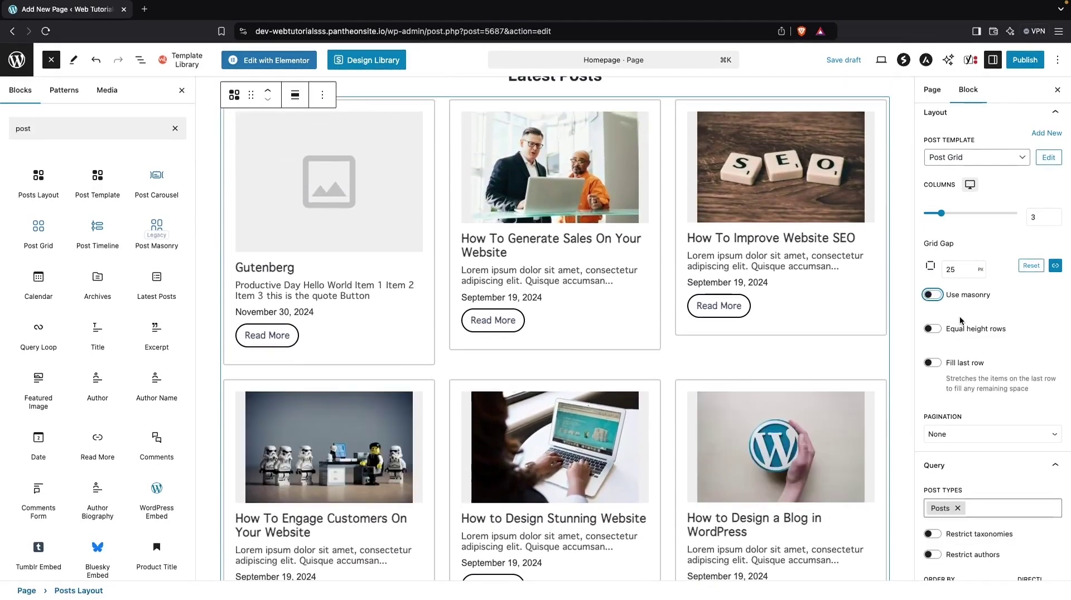
scroll(947, 316, down, 1)
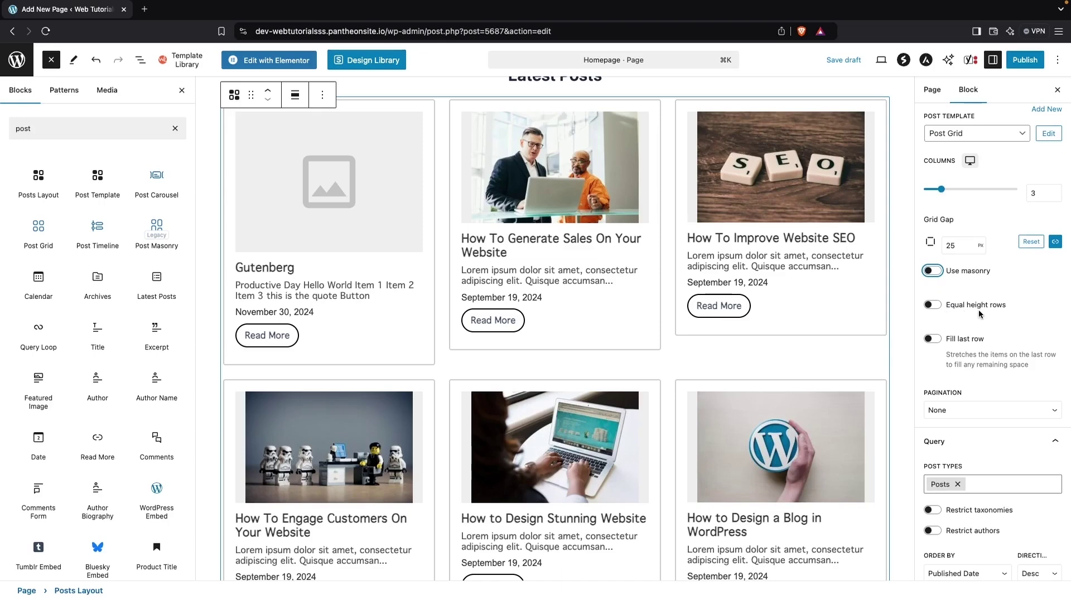
click(934, 306)
click(933, 306)
scroll(825, 371, down, 3)
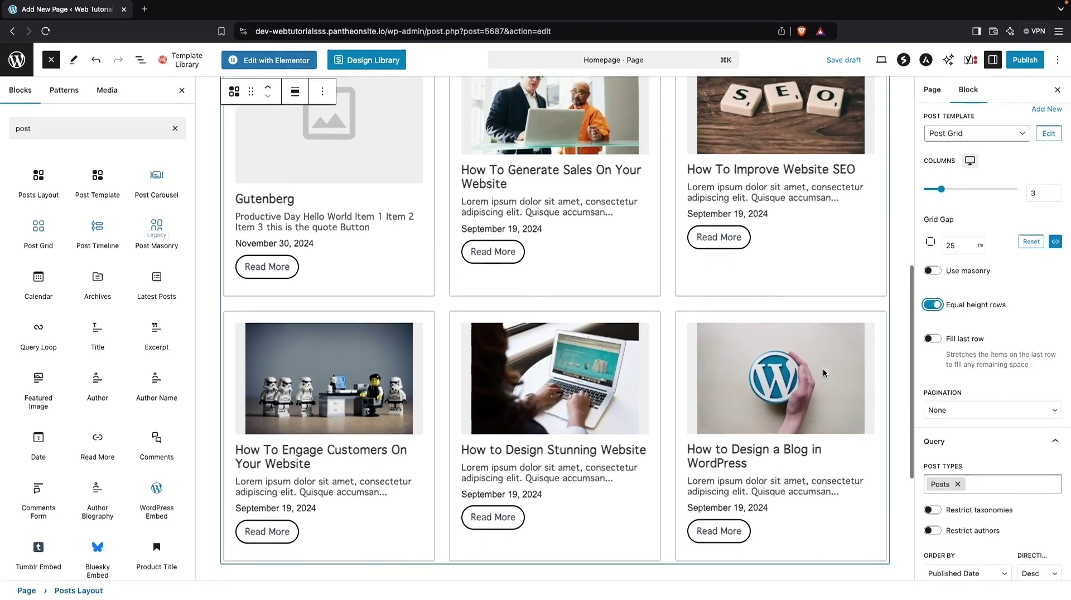
scroll(949, 304, down, 2)
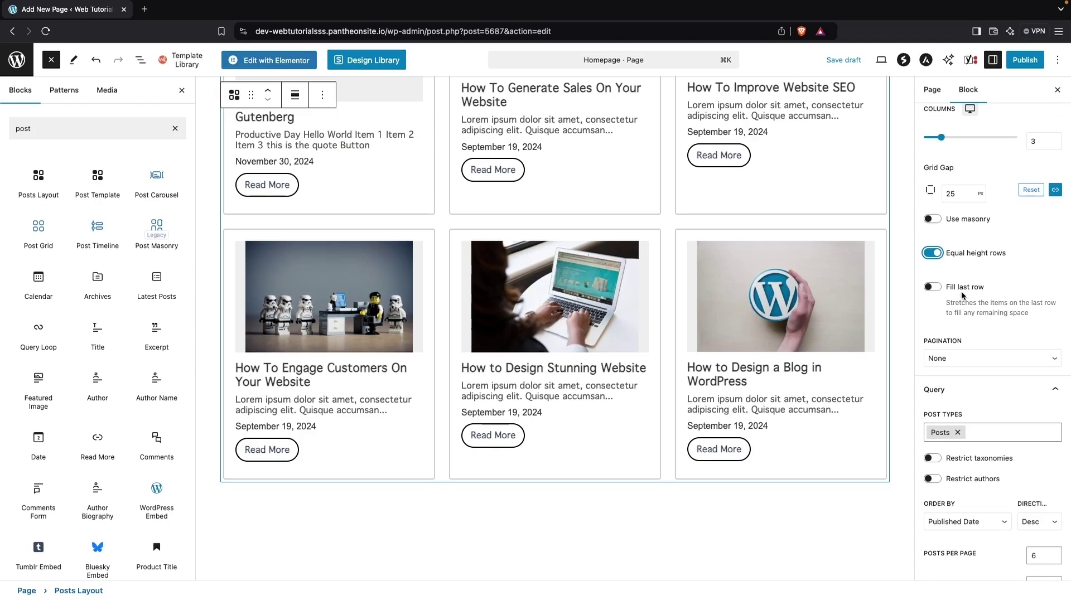
scroll(967, 295, down, 3)
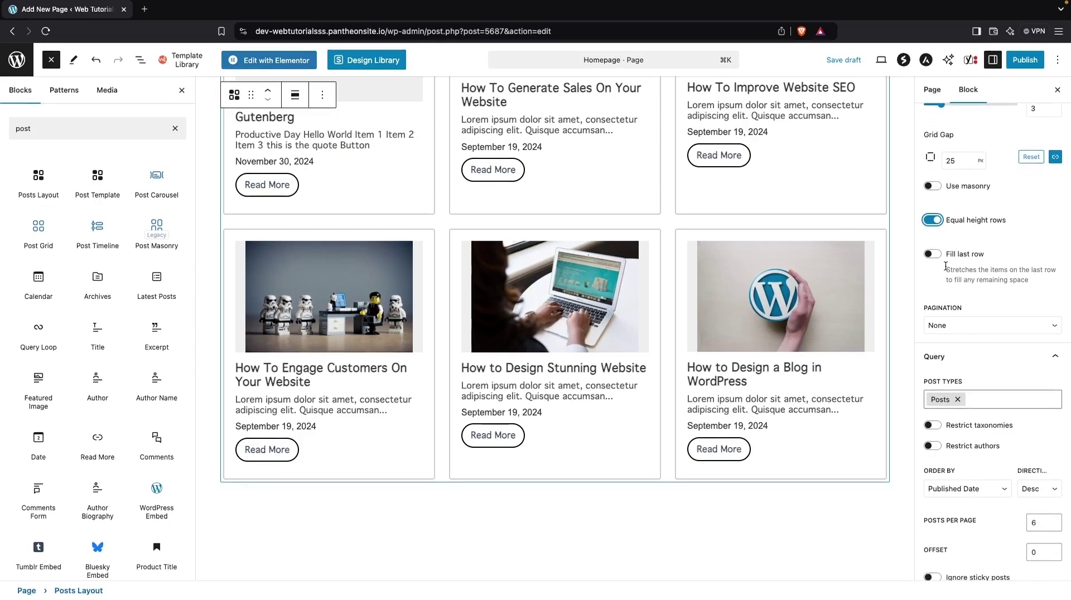
Set the posts grid pagination to numbered pagination.
click(957, 291)
click(957, 305)
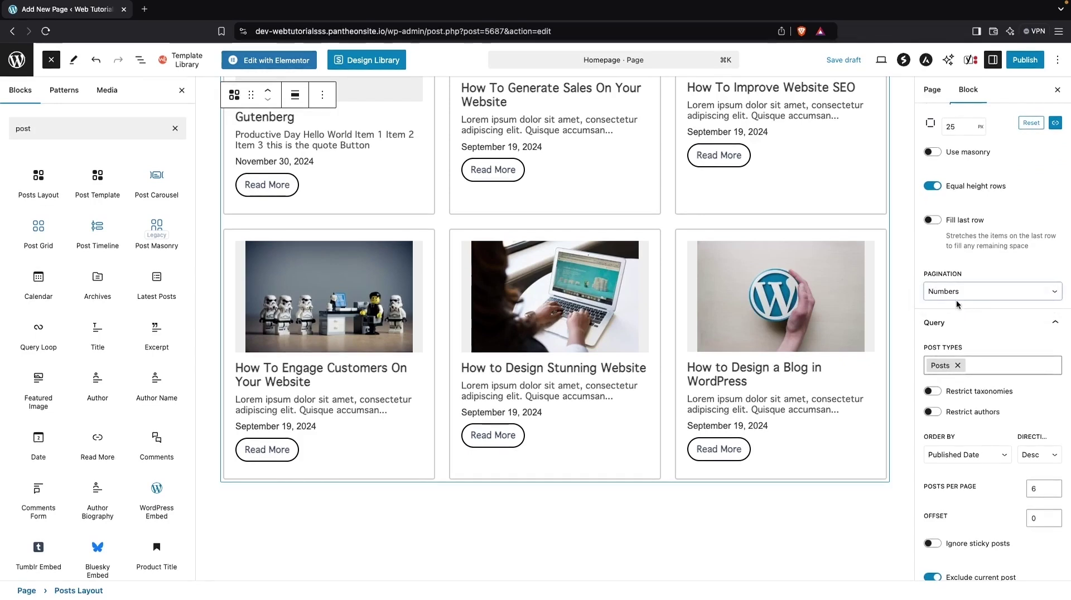
scroll(957, 304, down, 3)
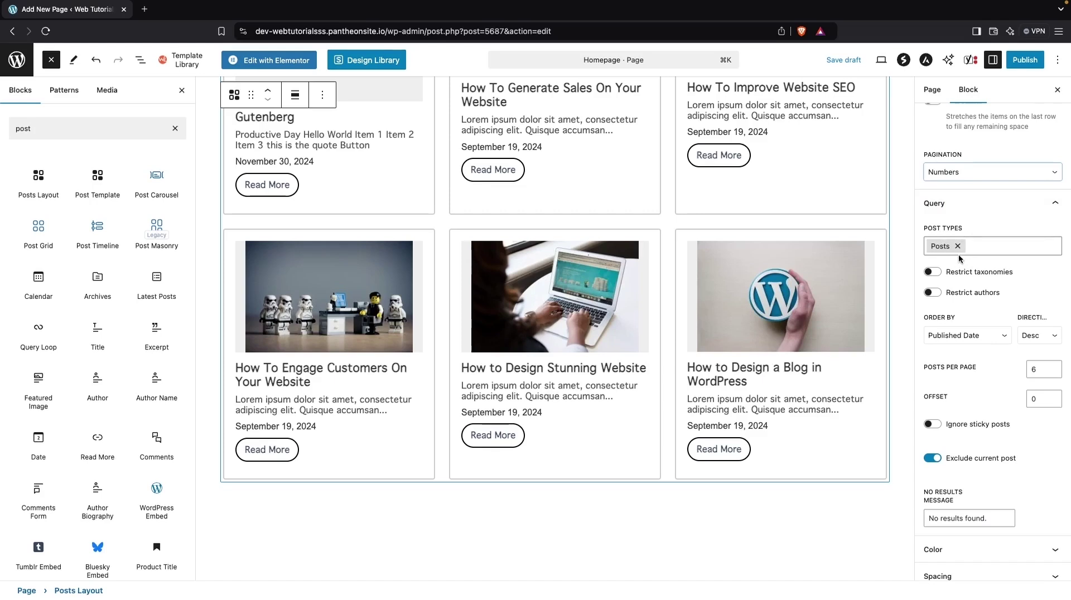
scroll(961, 298, down, 1)
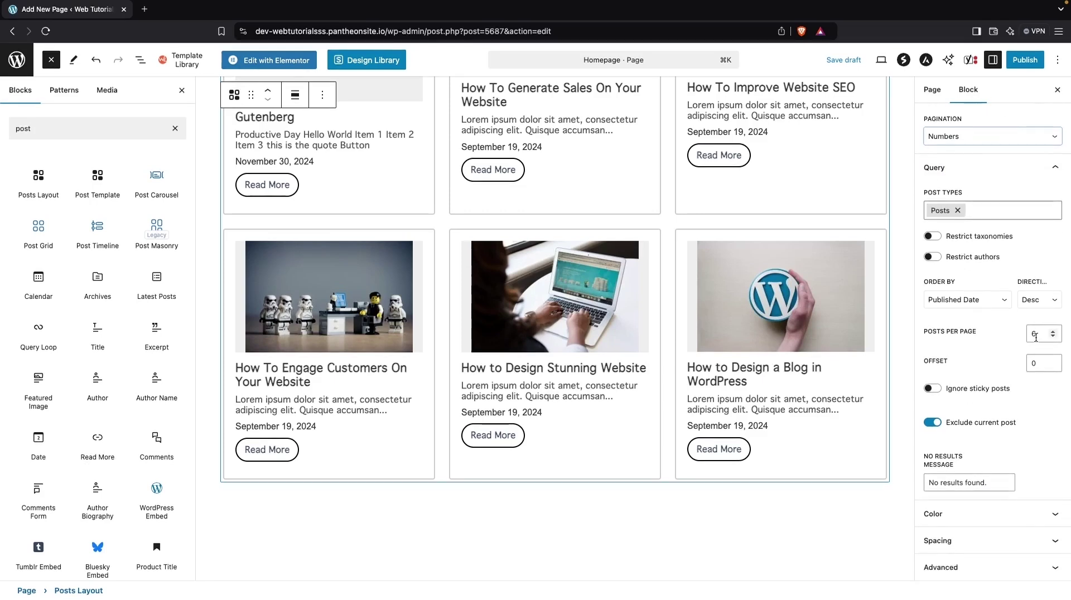
scroll(1036, 337, up, 1)
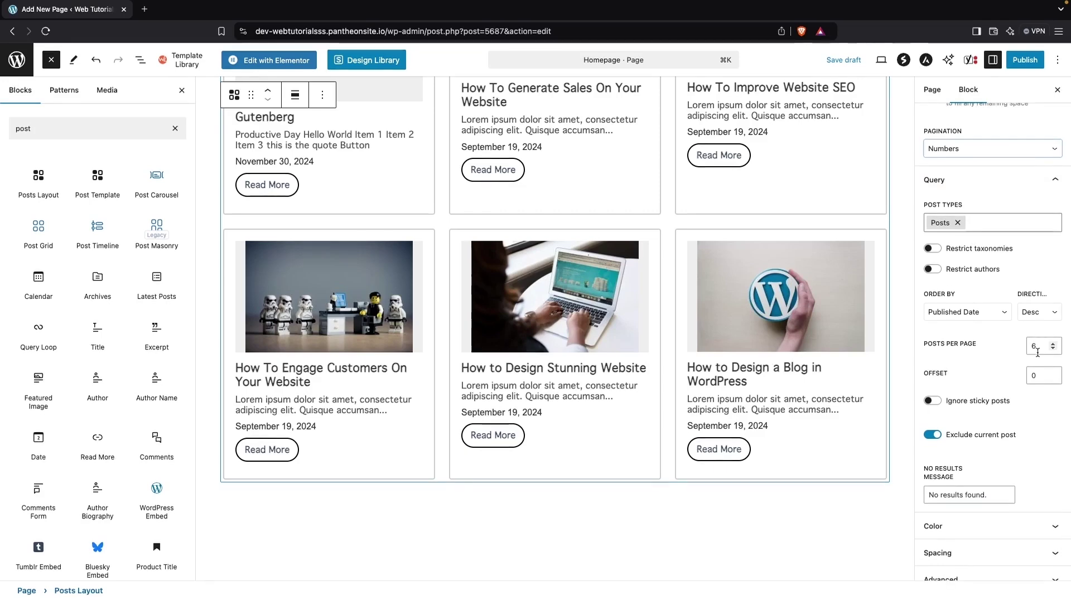
Change Posts per page to 6 so the grid shows two rows of three.
click(1037, 347)
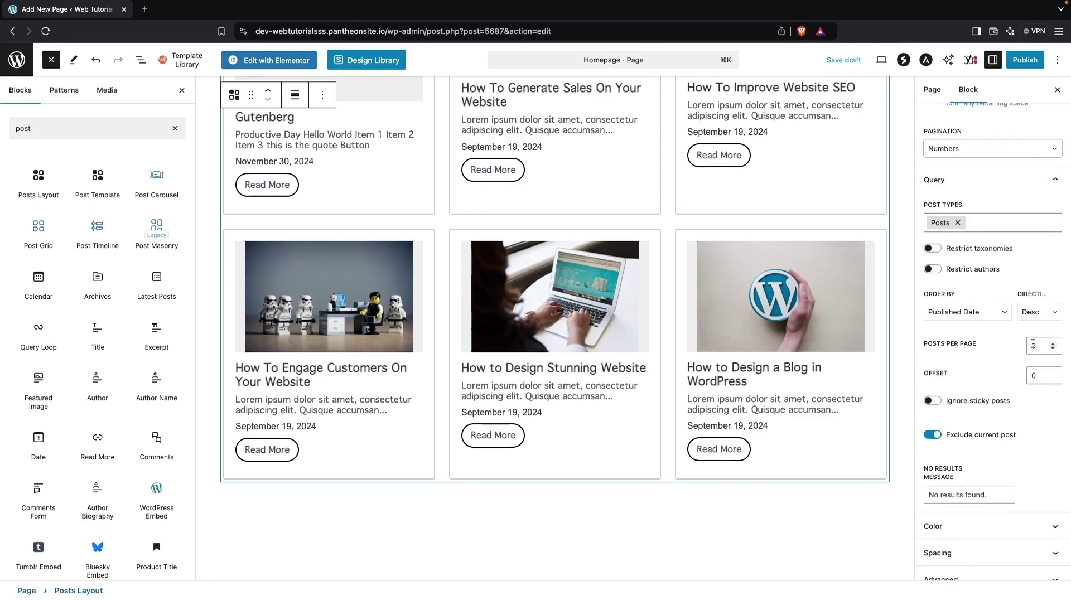
key(BackSpace)
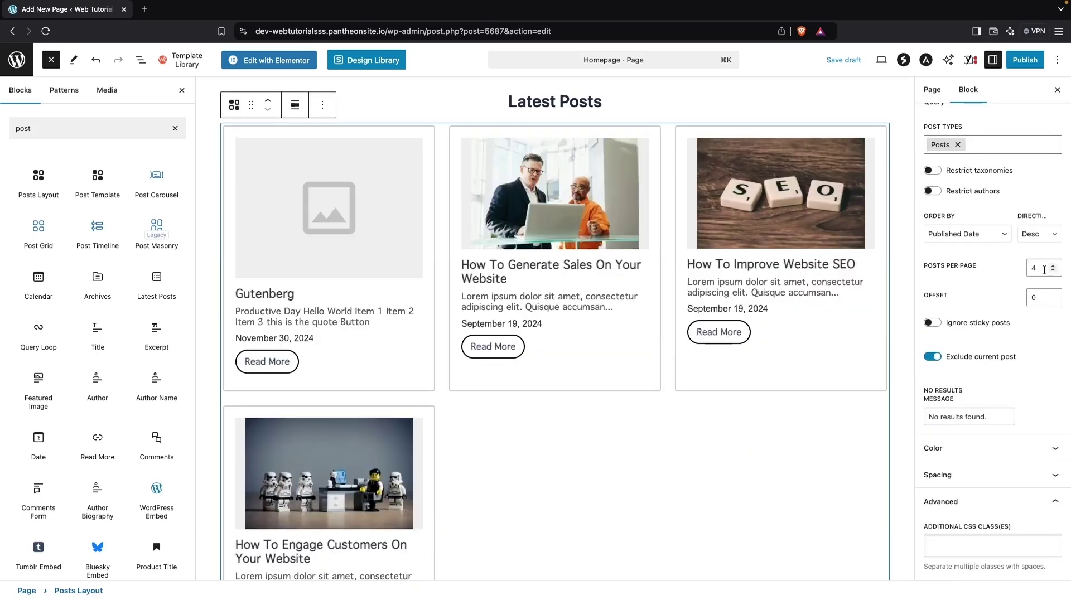
click(1045, 270)
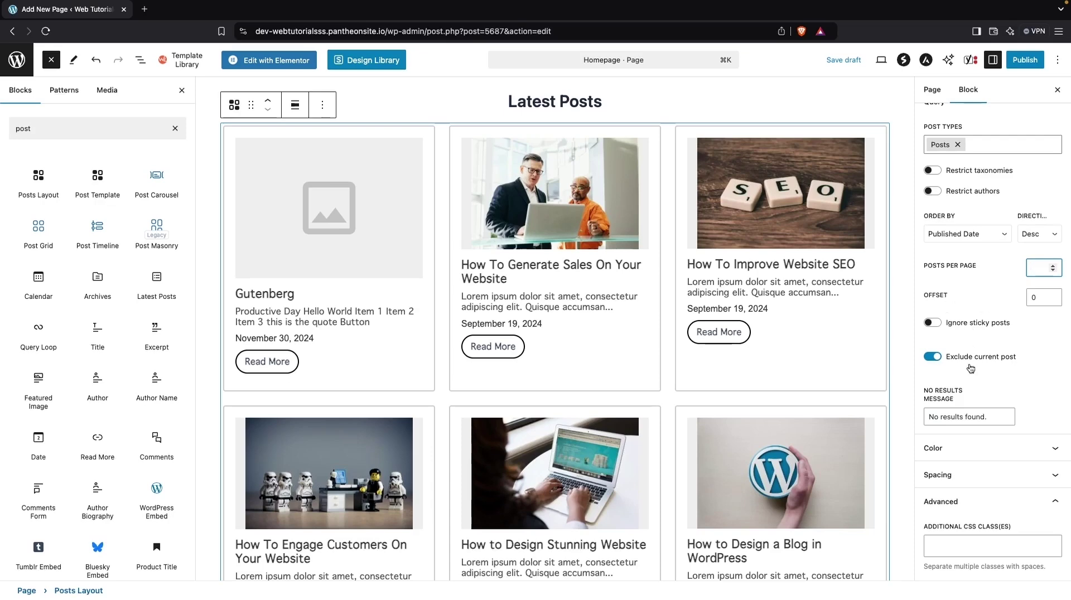
scroll(855, 337, up, 4)
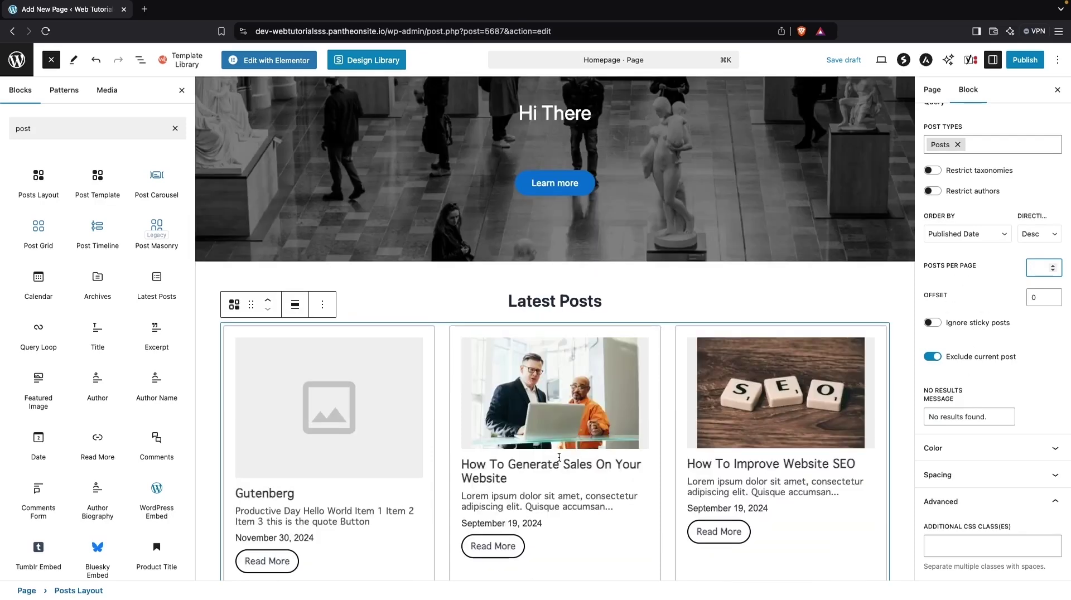
scroll(559, 458, down, 10)
scroll(559, 461, up, 9)
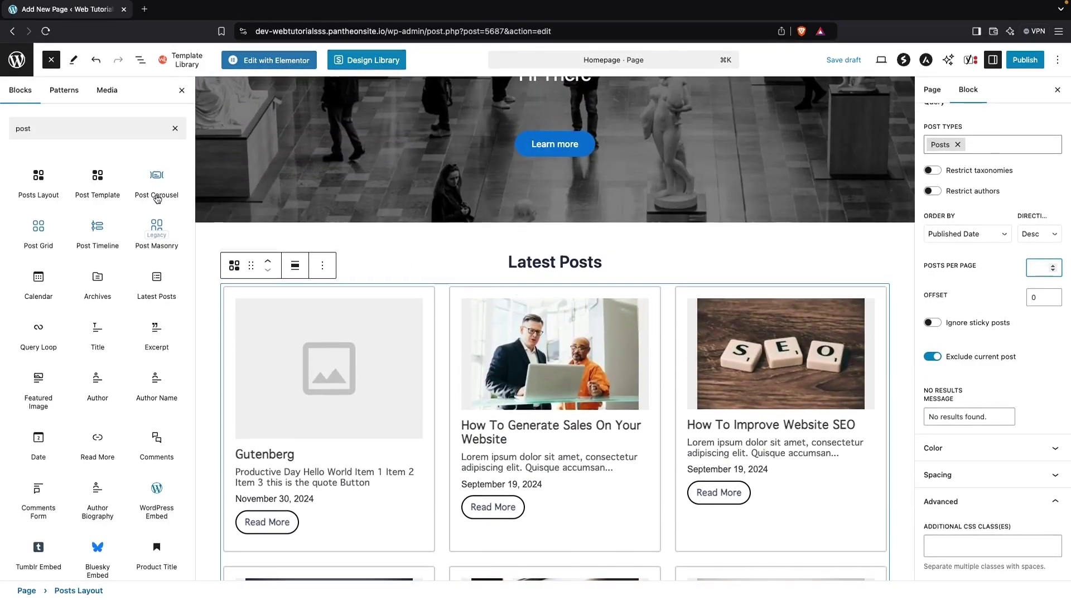
Find the Spacer block in the inserter, insert it and move it above the posts grid.
double_click(46, 134)
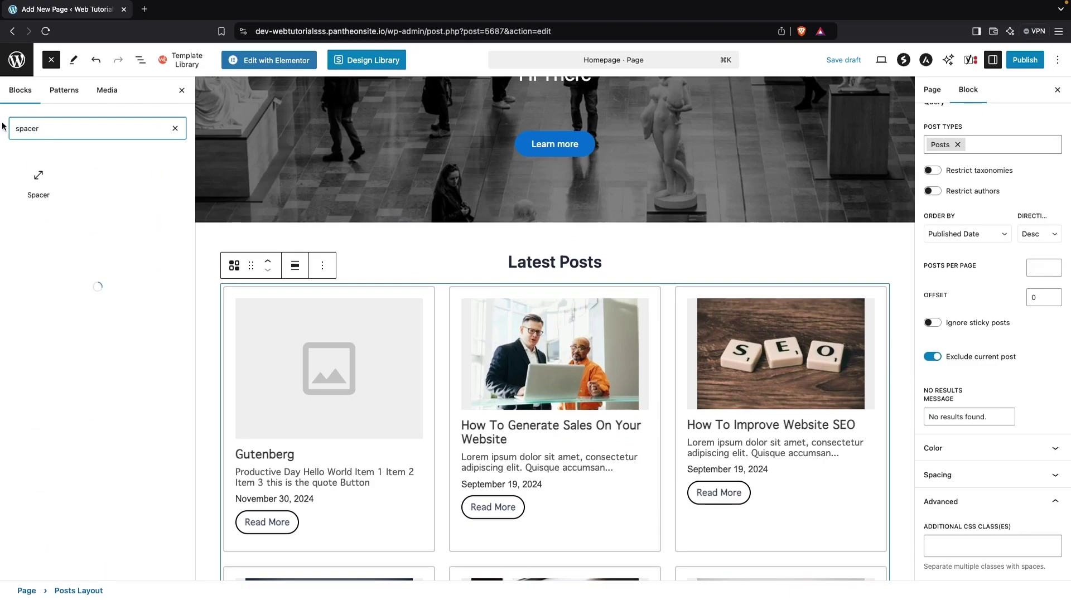
key(Tab)
key(Return)
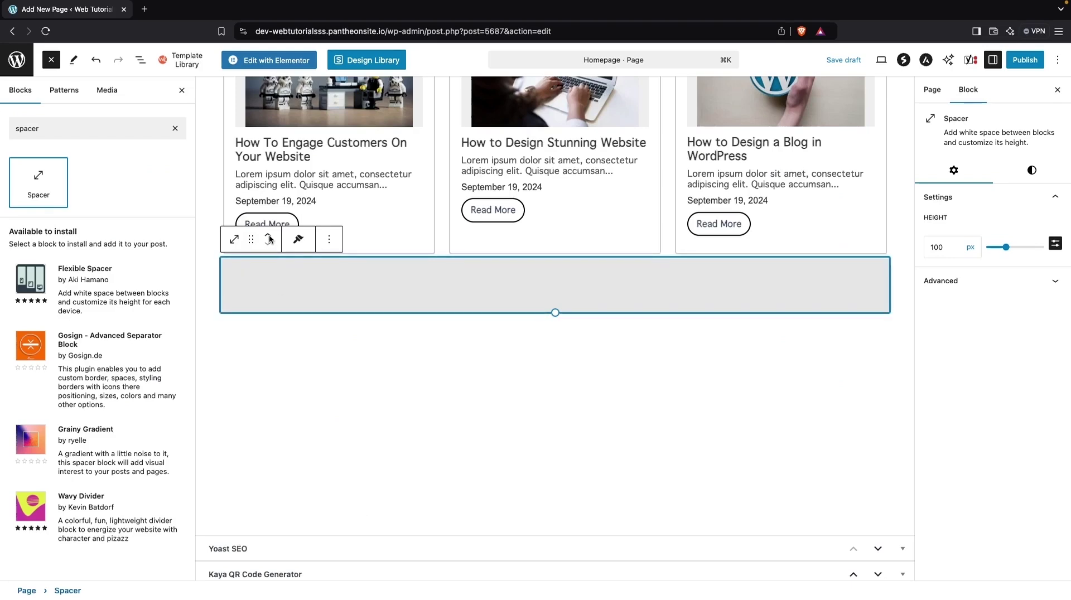
click(269, 234)
Set the spacer's Height to 50 px.
click(955, 248)
key(BackSpace)
key(BackSpace)
key(BackSpace)
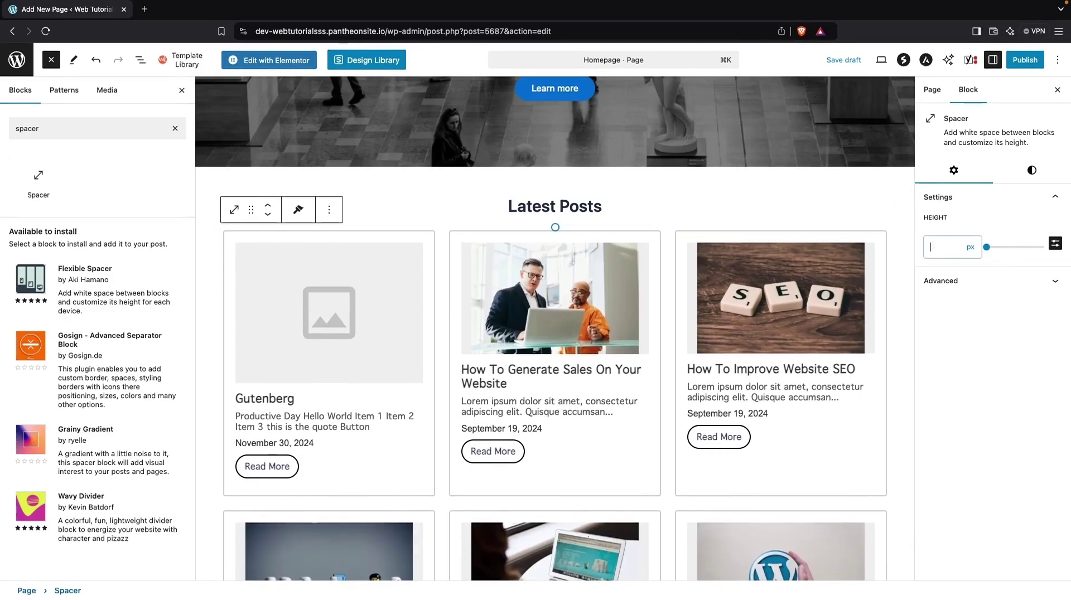
text(50)
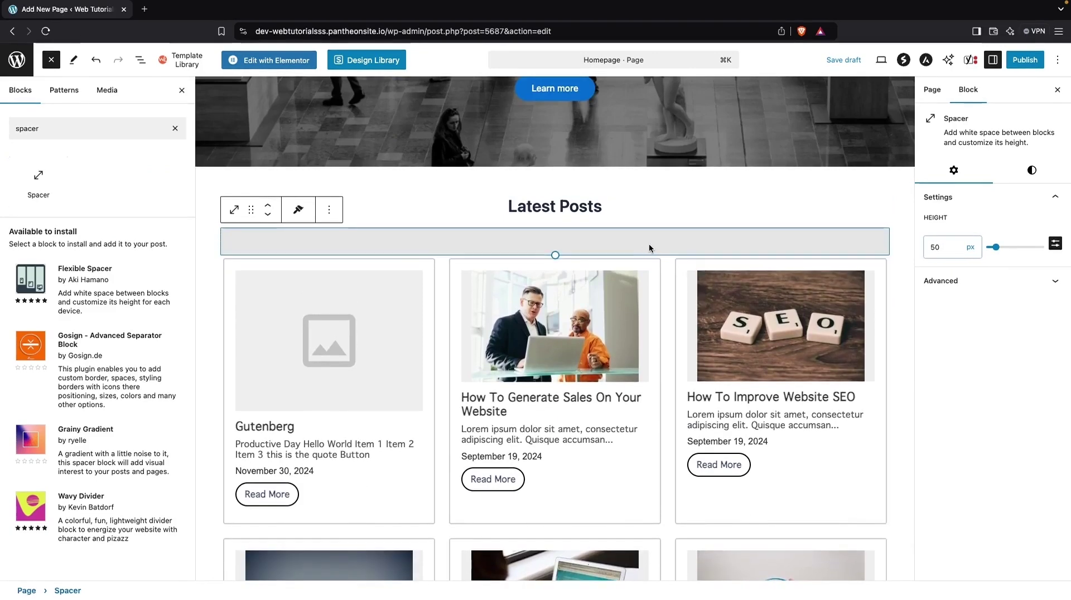
scroll(475, 249, up, 5)
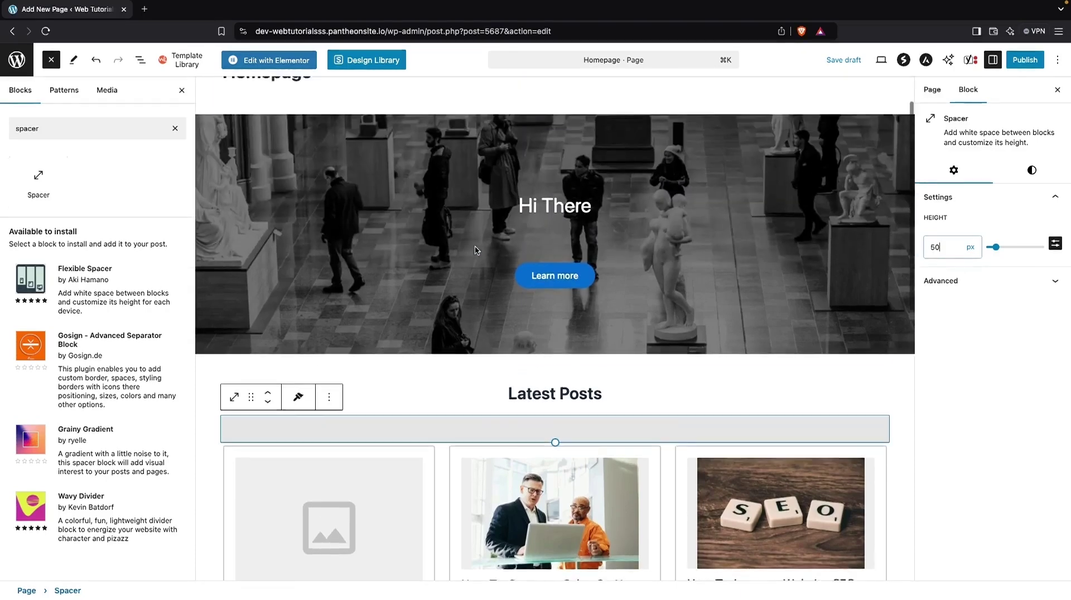
scroll(502, 262, down, 9)
scroll(534, 273, down, 5)
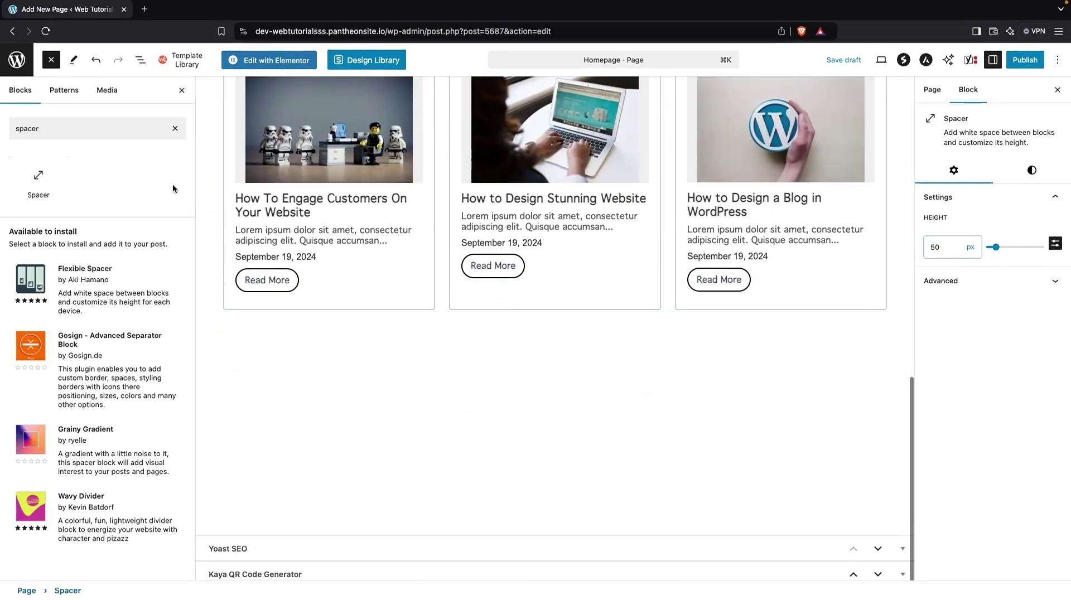
Clear the Spacer search term and scroll through the full block library.
click(176, 130)
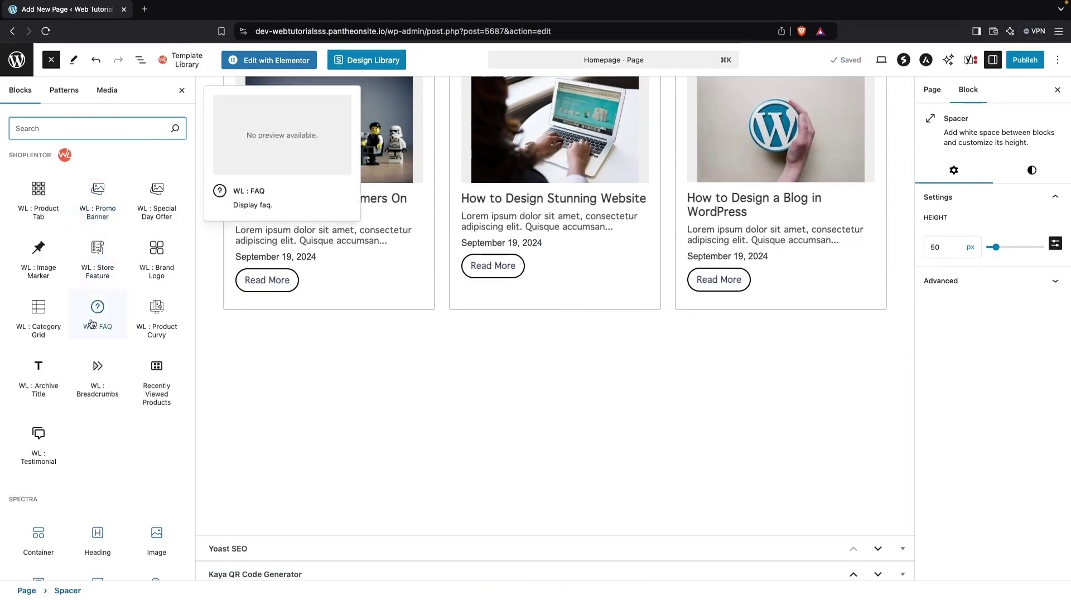
scroll(92, 324, down, 4)
scroll(94, 330, up, 4)
scroll(96, 342, down, 10)
scroll(95, 342, down, 10)
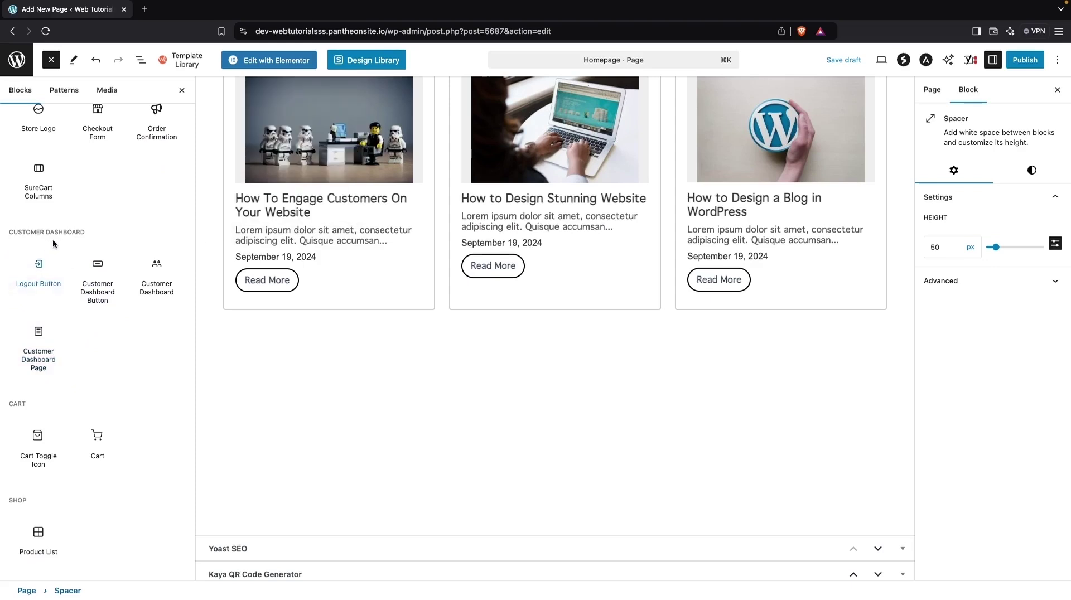
scroll(62, 267, down, 6)
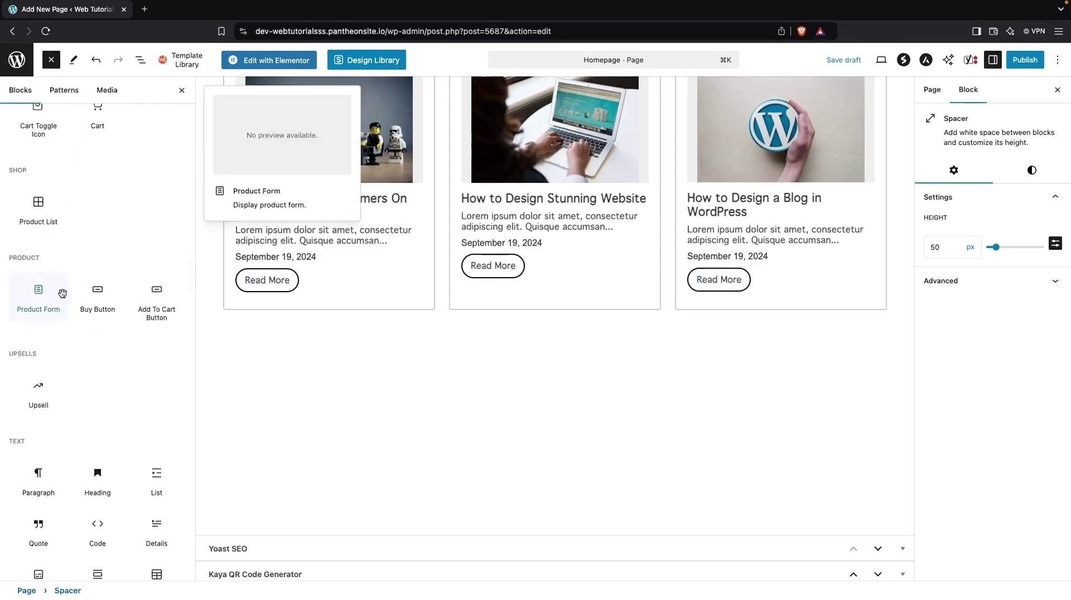
scroll(57, 283, down, 5)
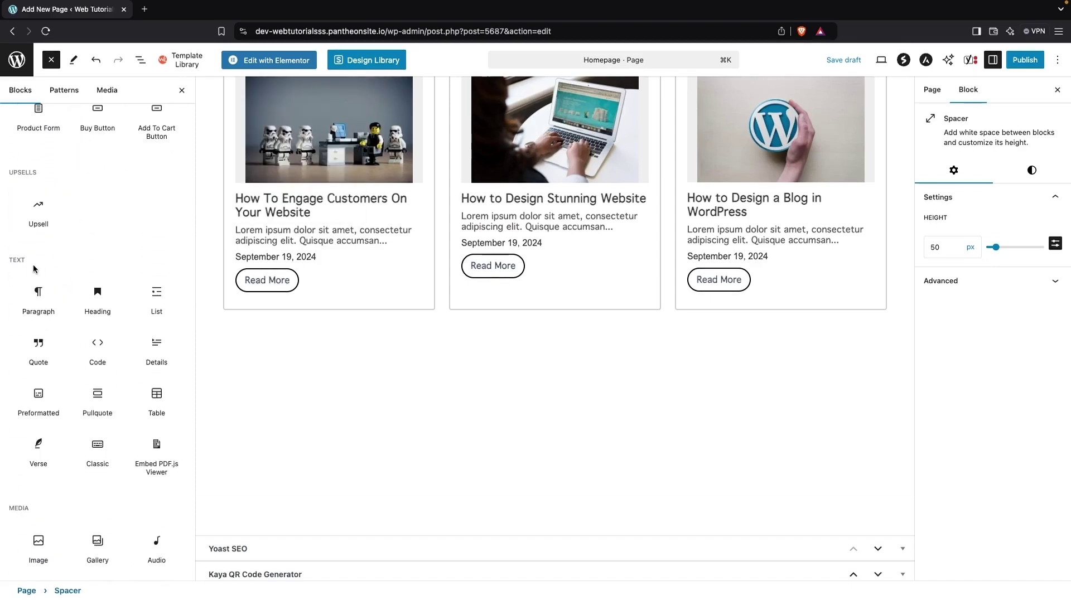
scroll(33, 290, down, 4)
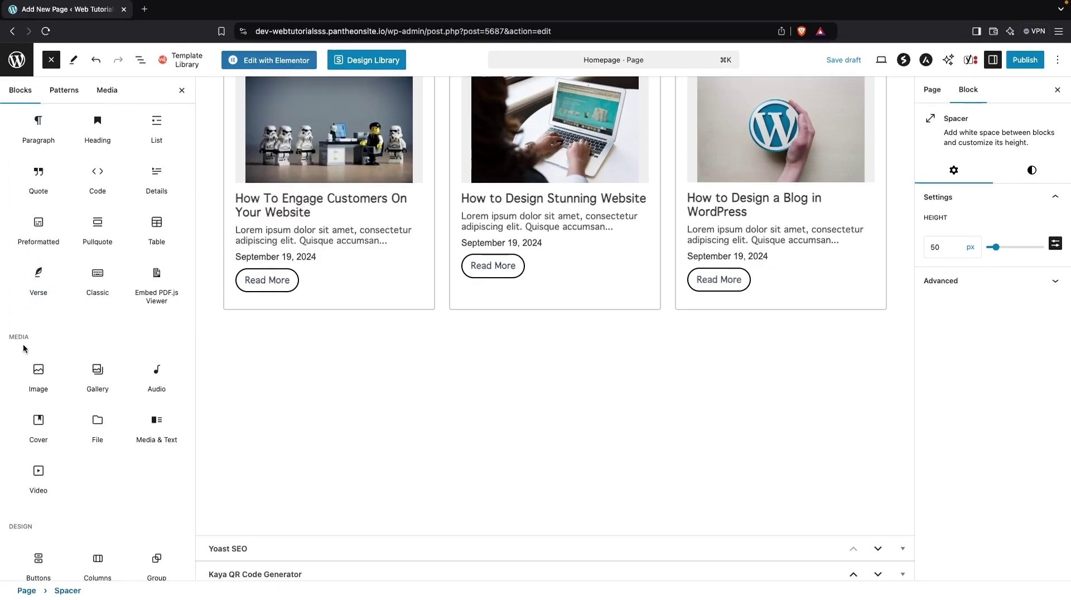
scroll(24, 350, down, 4)
scroll(15, 351, down, 8)
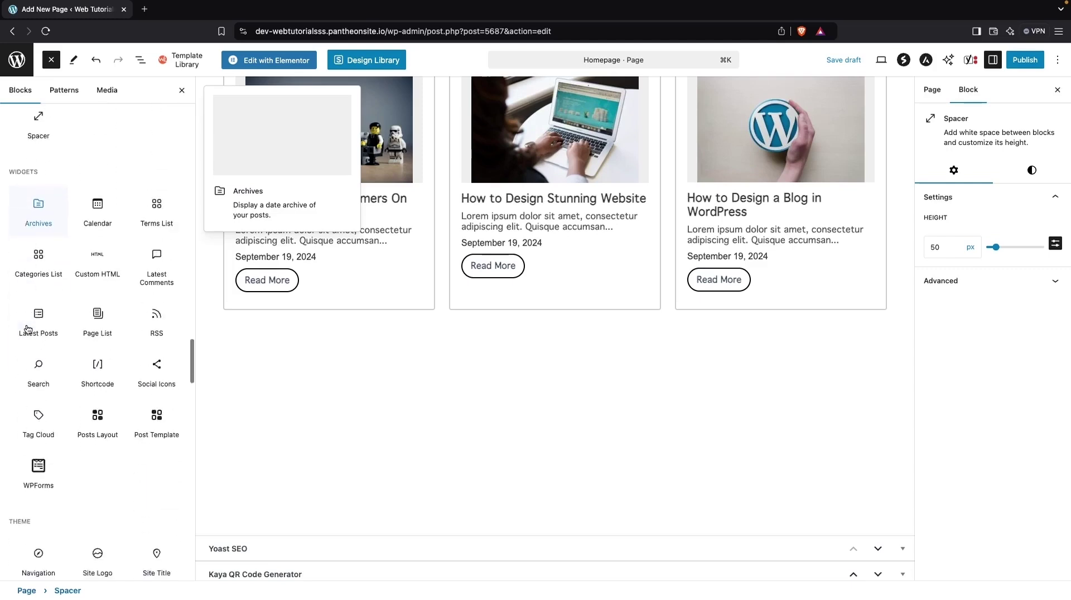
scroll(27, 329, down, 3)
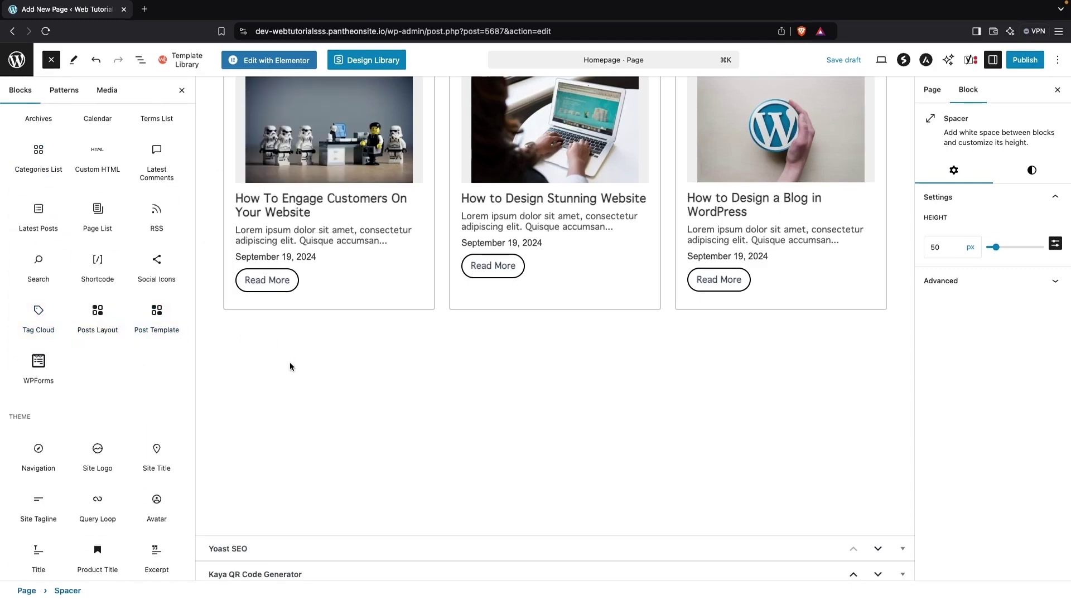
scroll(561, 322, up, 10)
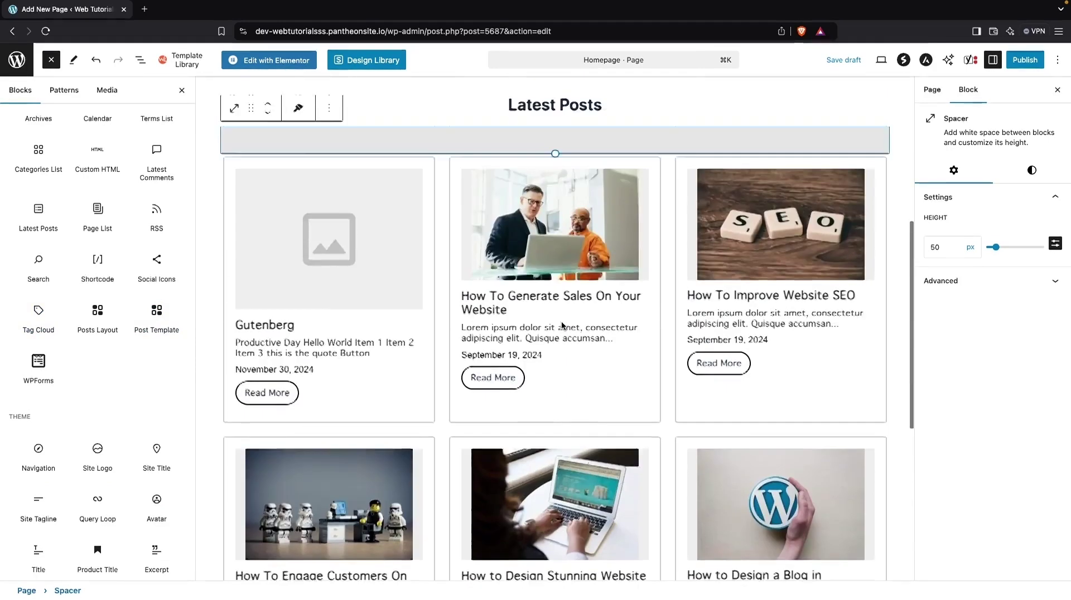
Publish the homepage, confirm in the pre-publish panel, and view the live page.
click(1021, 62)
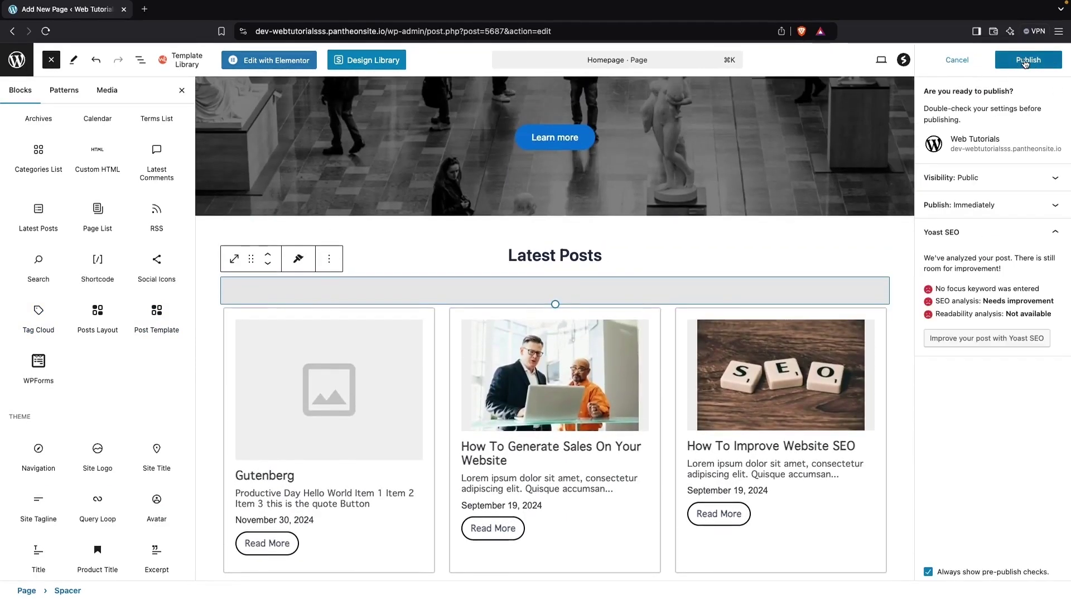
click(1012, 63)
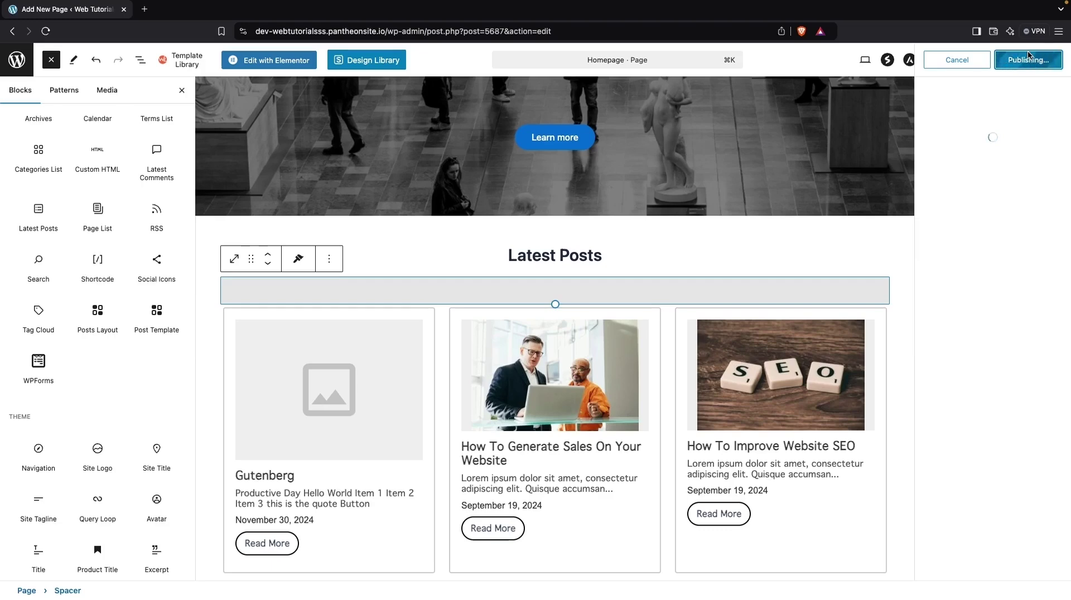
click(957, 192)
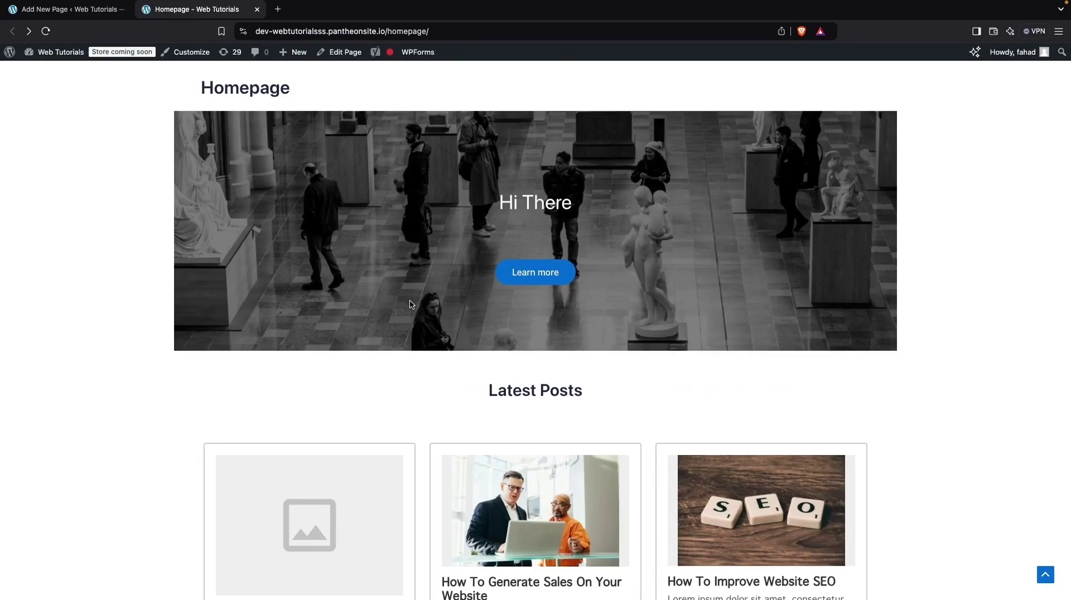
scroll(441, 337, down, 5)
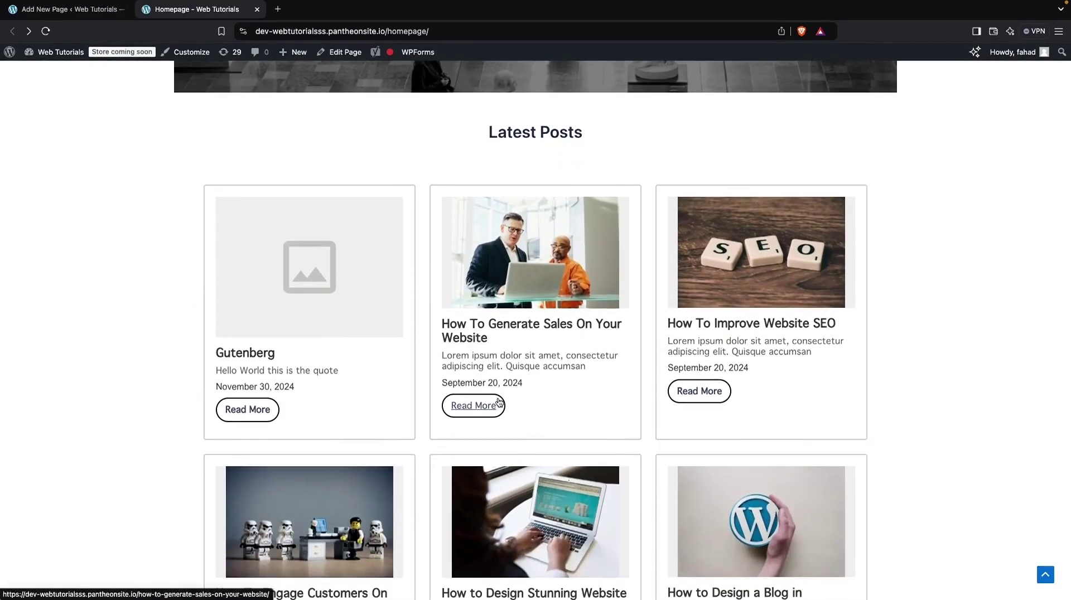
scroll(495, 404, down, 4)
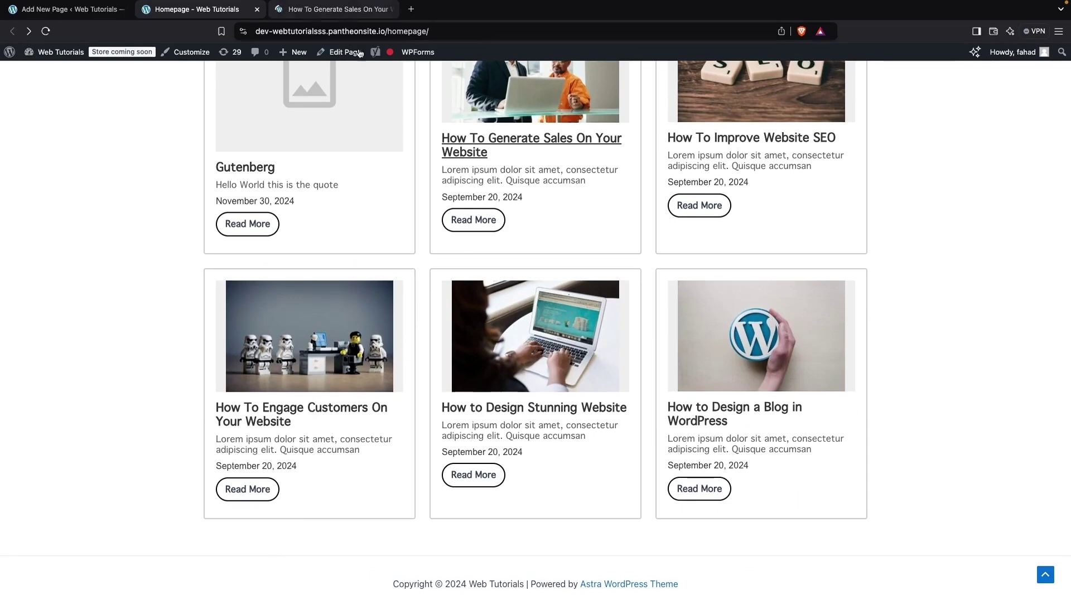
scroll(414, 198, up, 5)
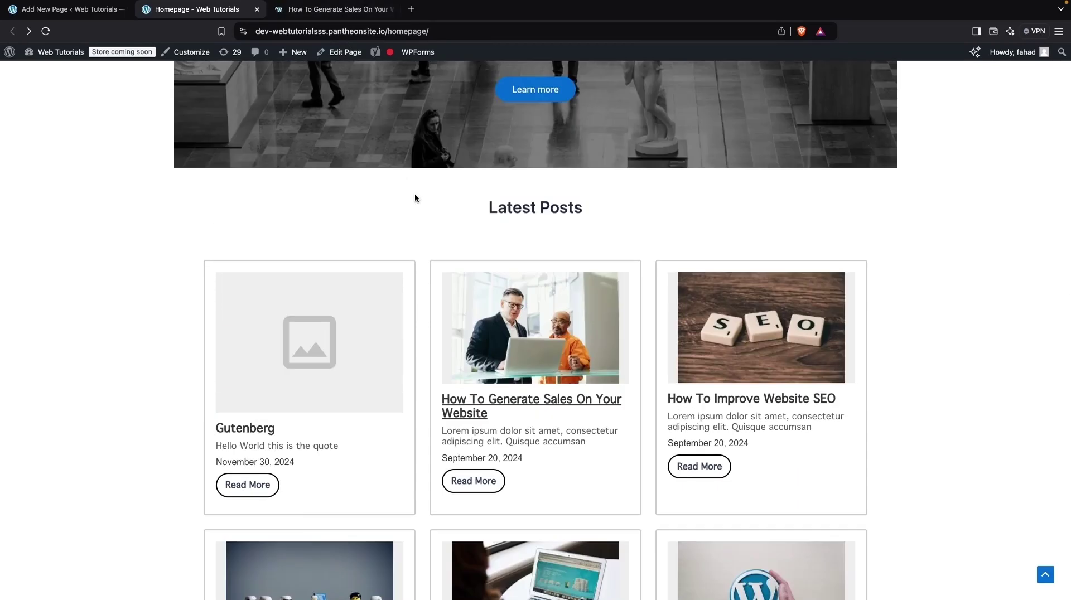
Return to the block editor via Edit Page and scroll down to the six-post grid.
click(339, 54)
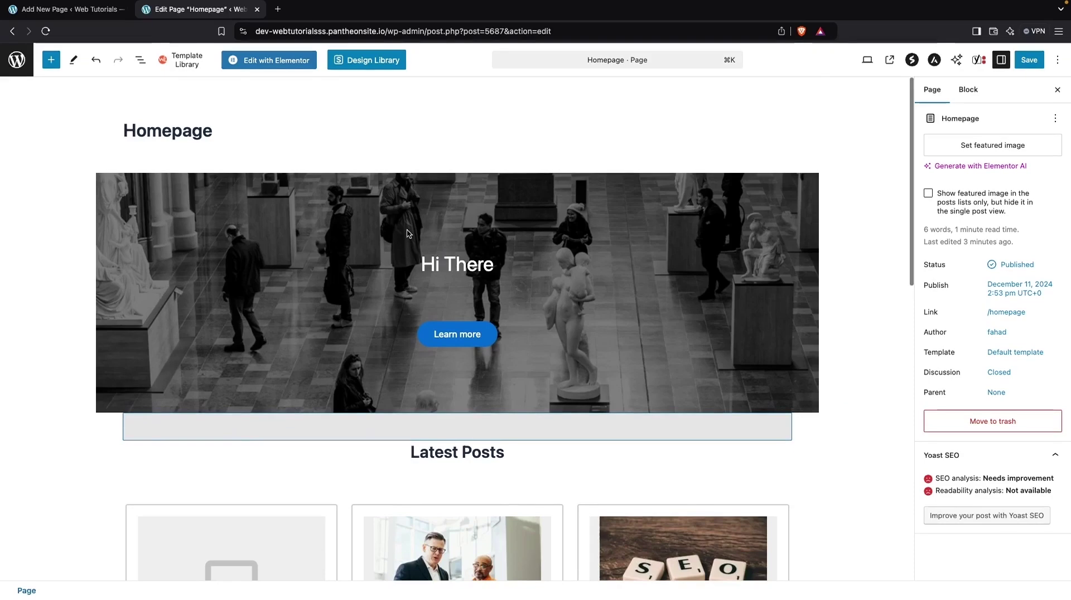
scroll(407, 230, down, 1)
scroll(407, 231, down, 5)
scroll(407, 231, down, 4)
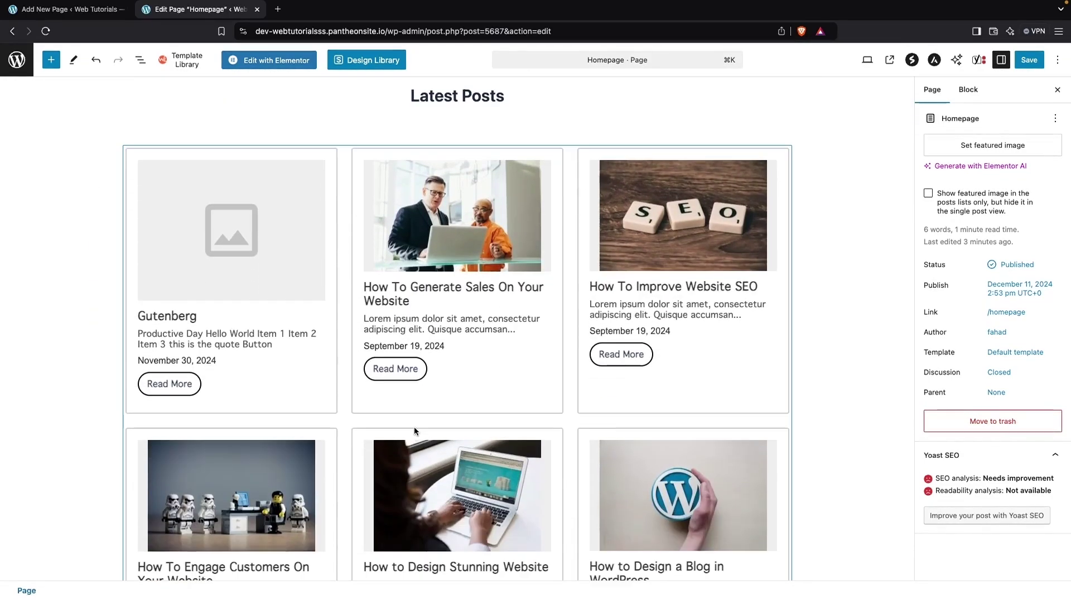